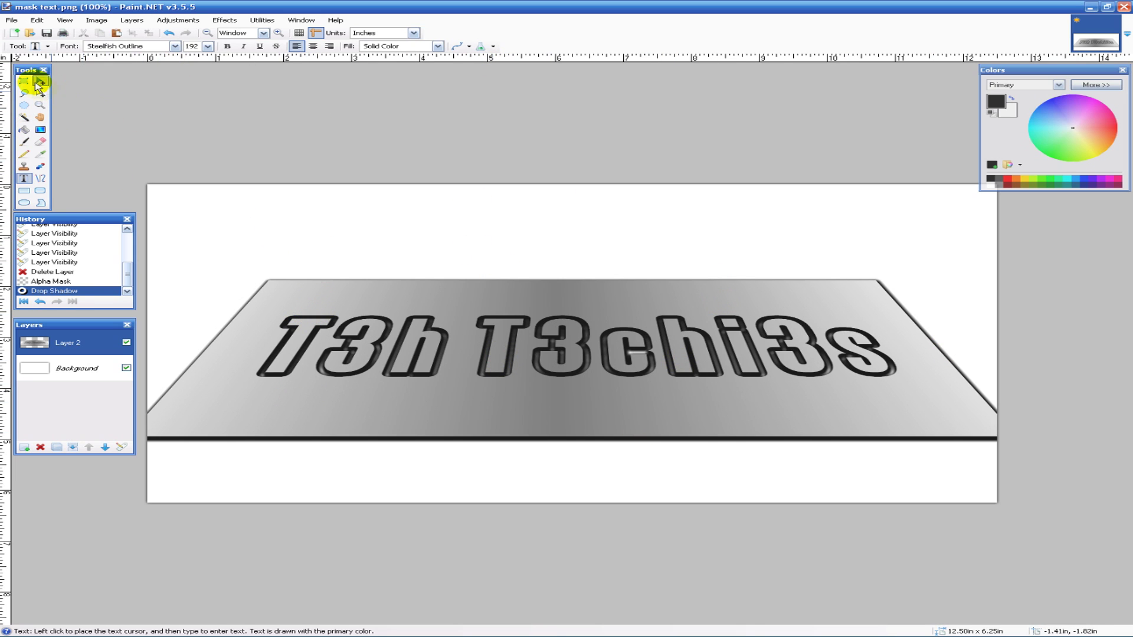
Step: Open the New image dialog while the engraved metal-plate sample stays in view
left_click(12, 32)
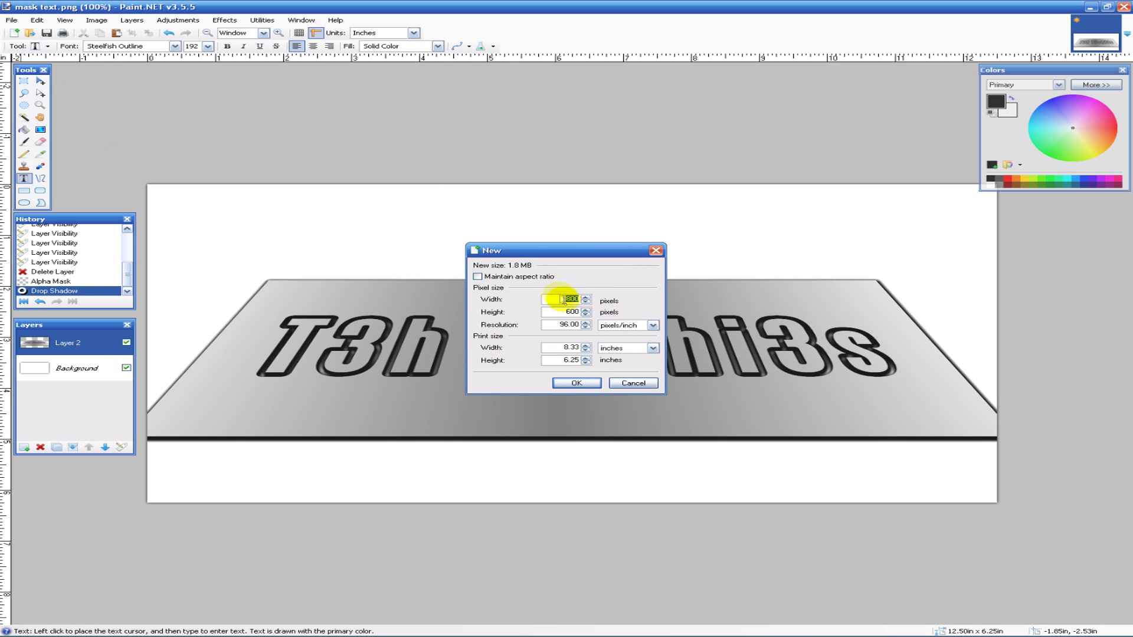
Step: Create a blank 1200 × 600 image, zoom out, and add a transparent Layer 2
type("120")
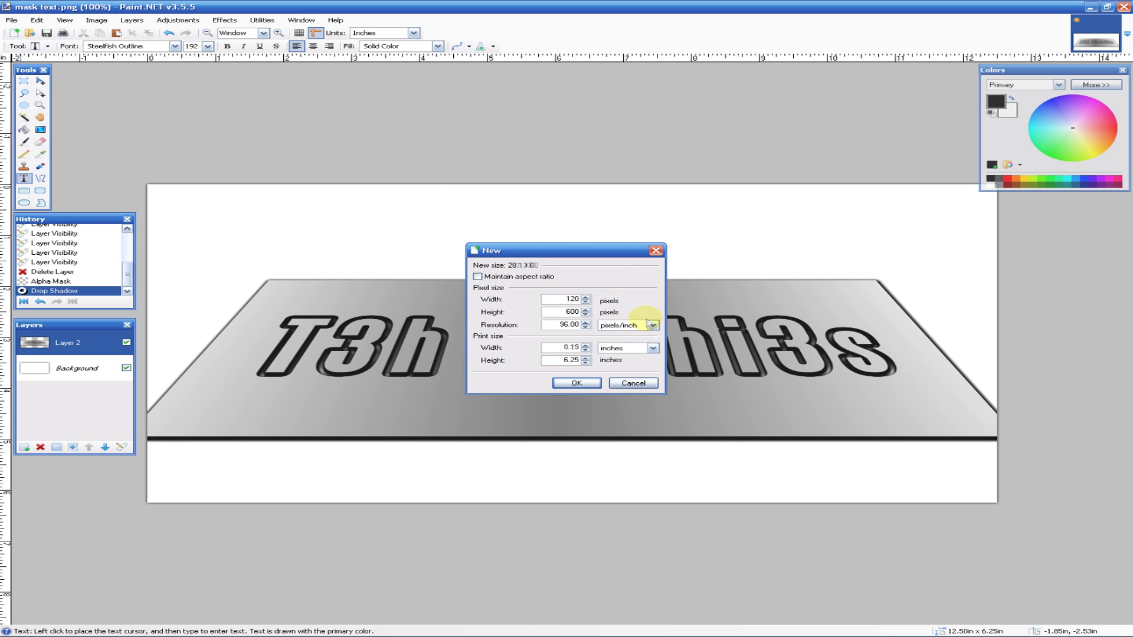
type("0")
left_click(587, 383)
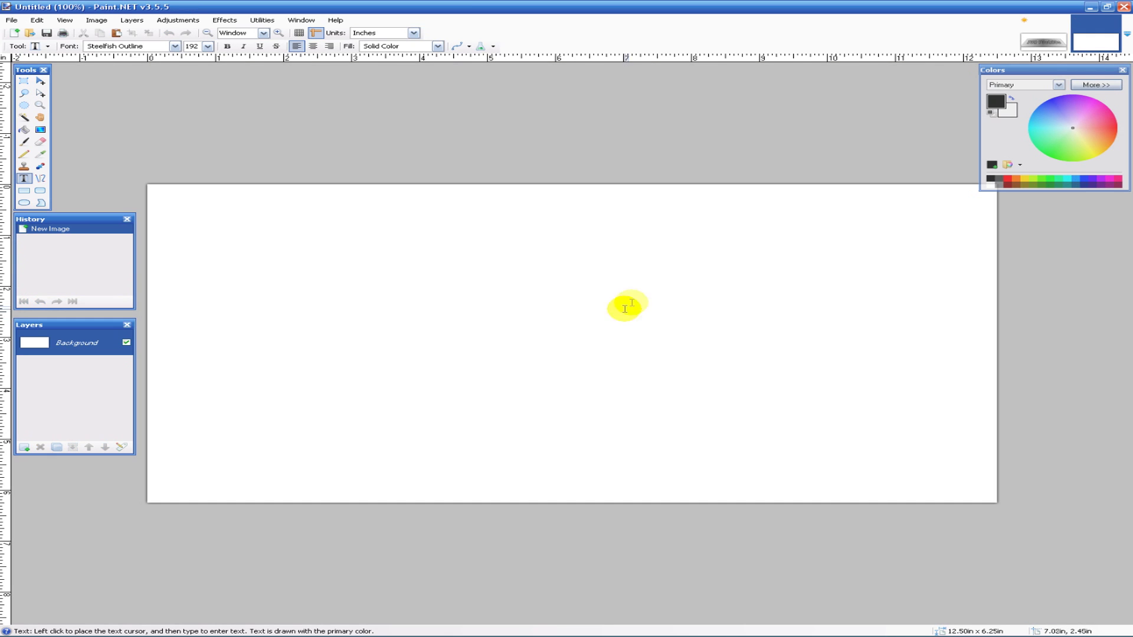
left_click(208, 32)
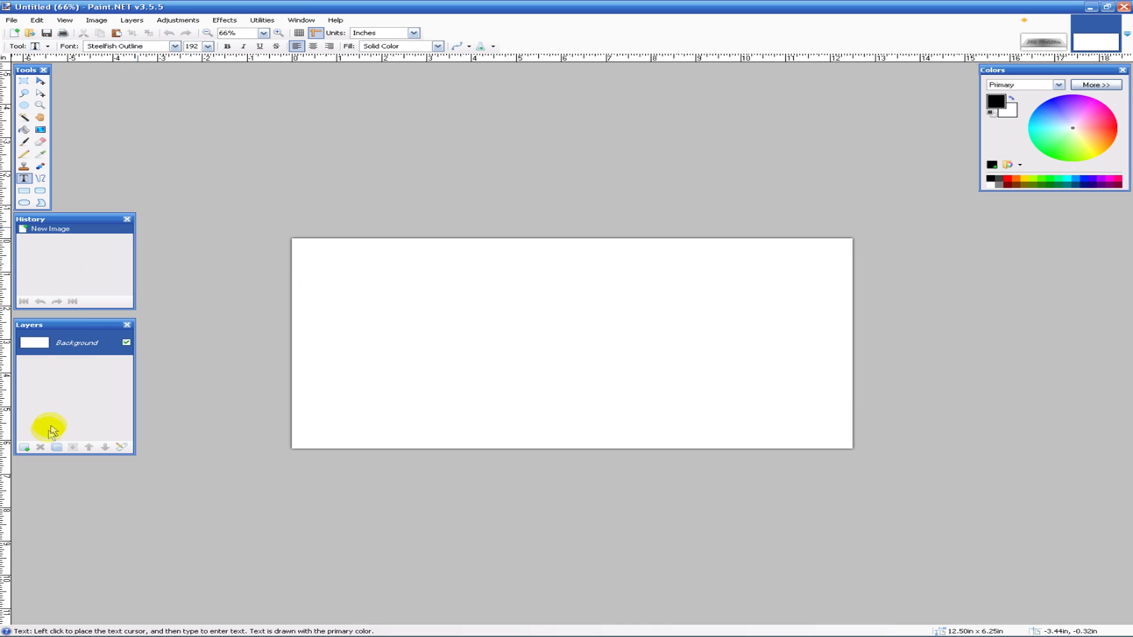
left_click(24, 447)
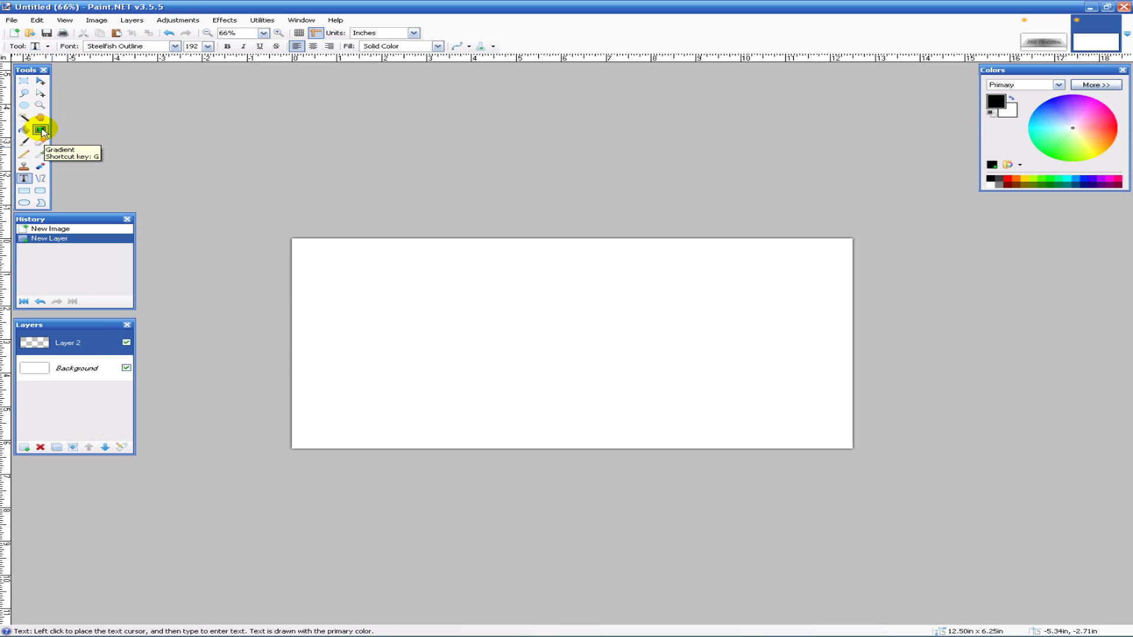
Step: Draw a reflected grey gradient across Layer 2, darkest mid-canvas, and fine-tune its start and end points
left_click(40, 131)
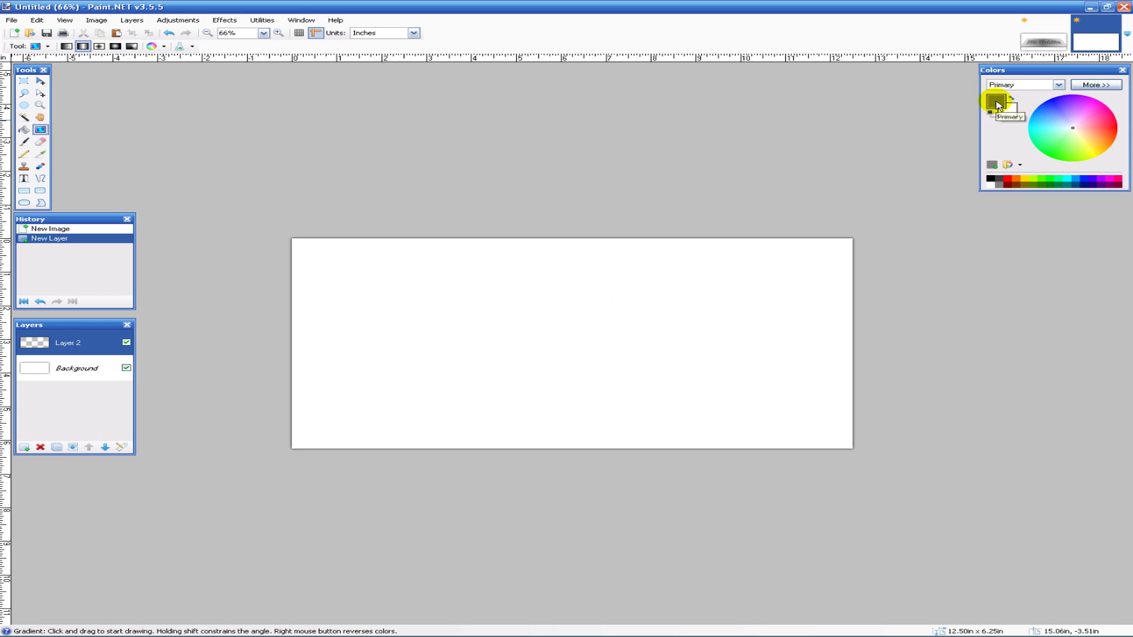
left_click_drag(512, 337, 958, 337)
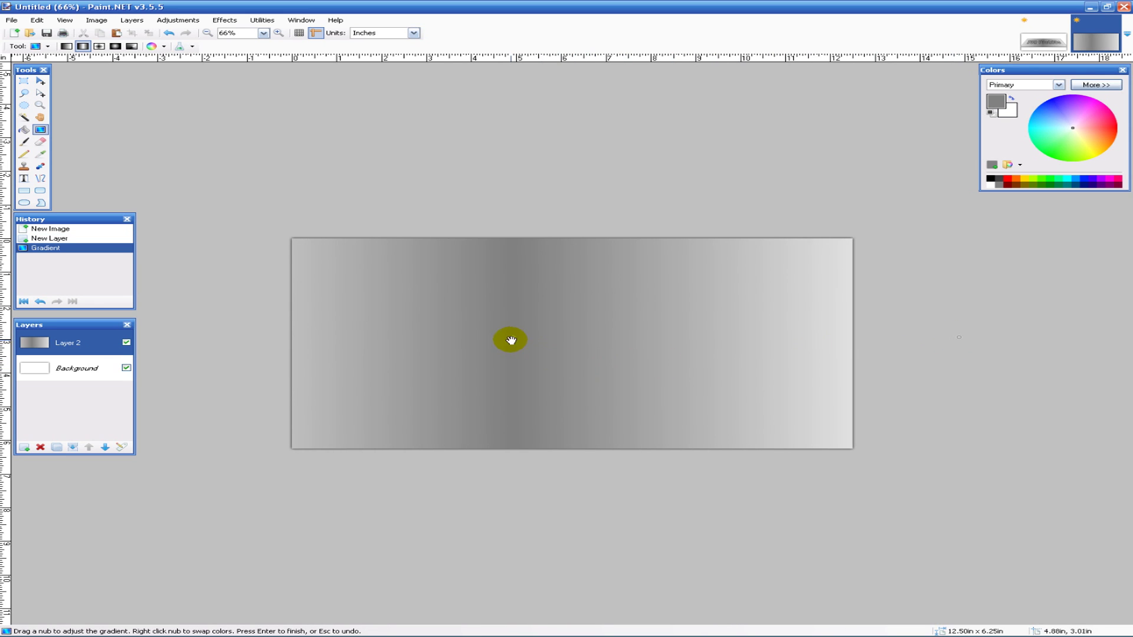
left_click_drag(511, 340, 549, 341)
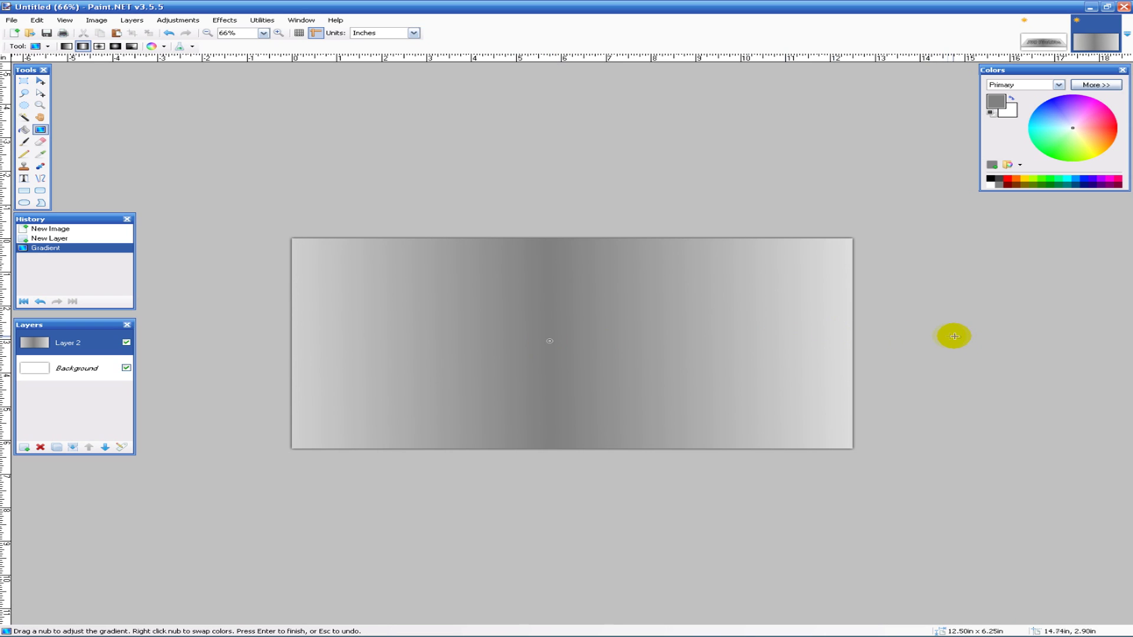
left_click_drag(960, 337, 962, 335)
left_click_drag(550, 342, 556, 344)
left_click_drag(962, 335, 963, 343)
Step: On a new Layer 3, type black 'T3h T3ch' text across the plate
left_click(24, 447)
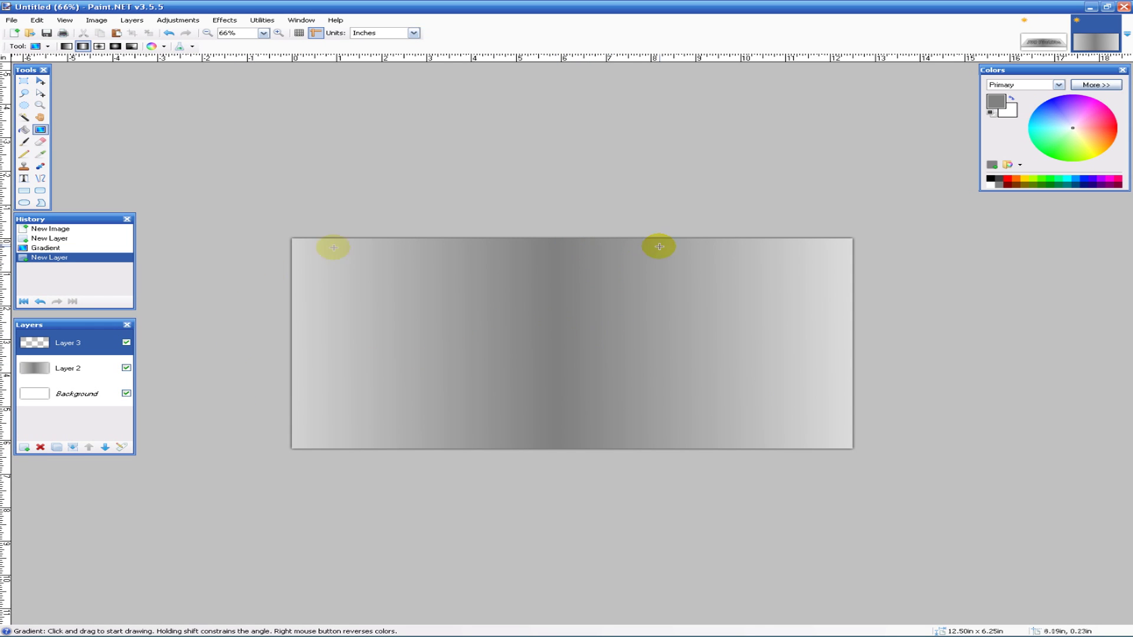
left_click(24, 178)
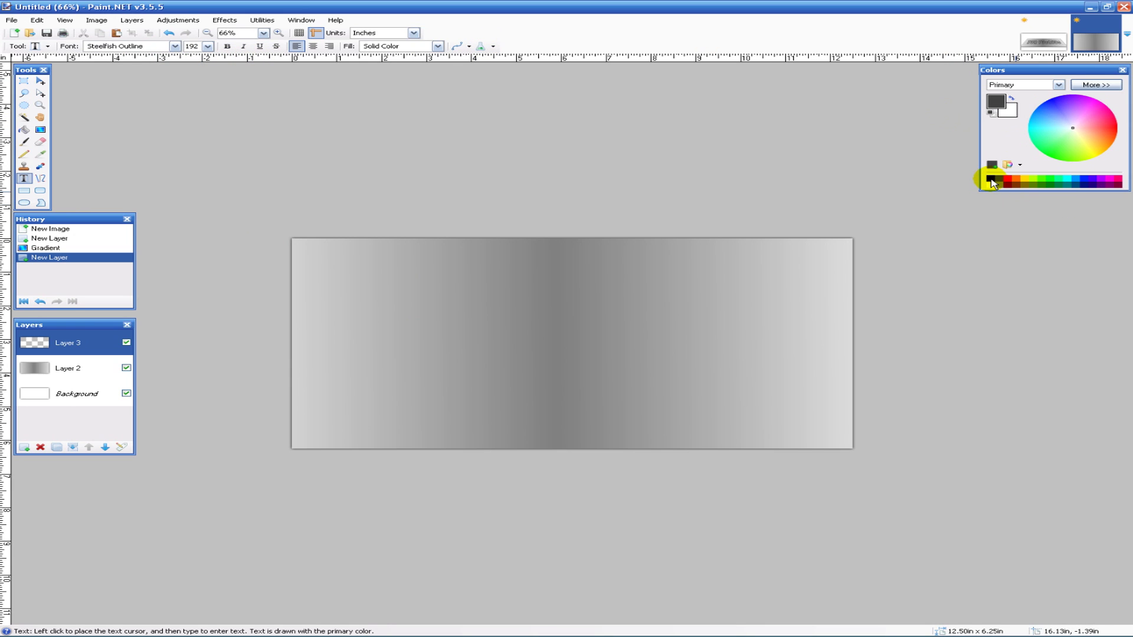
left_click(991, 180)
left_click(509, 323)
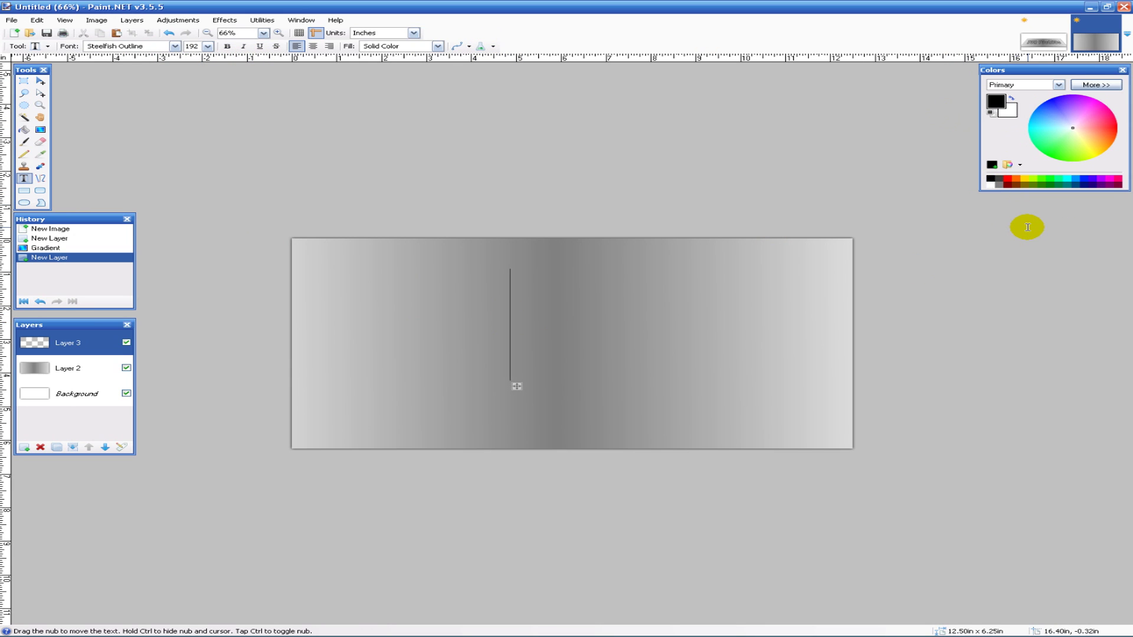
type("T3")
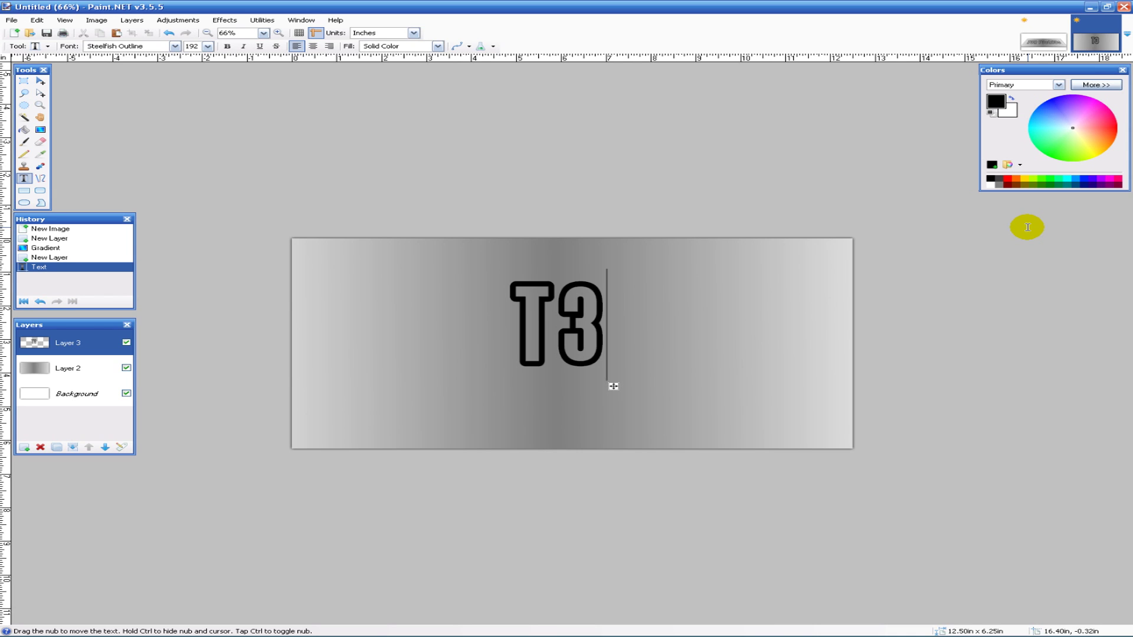
type("h")
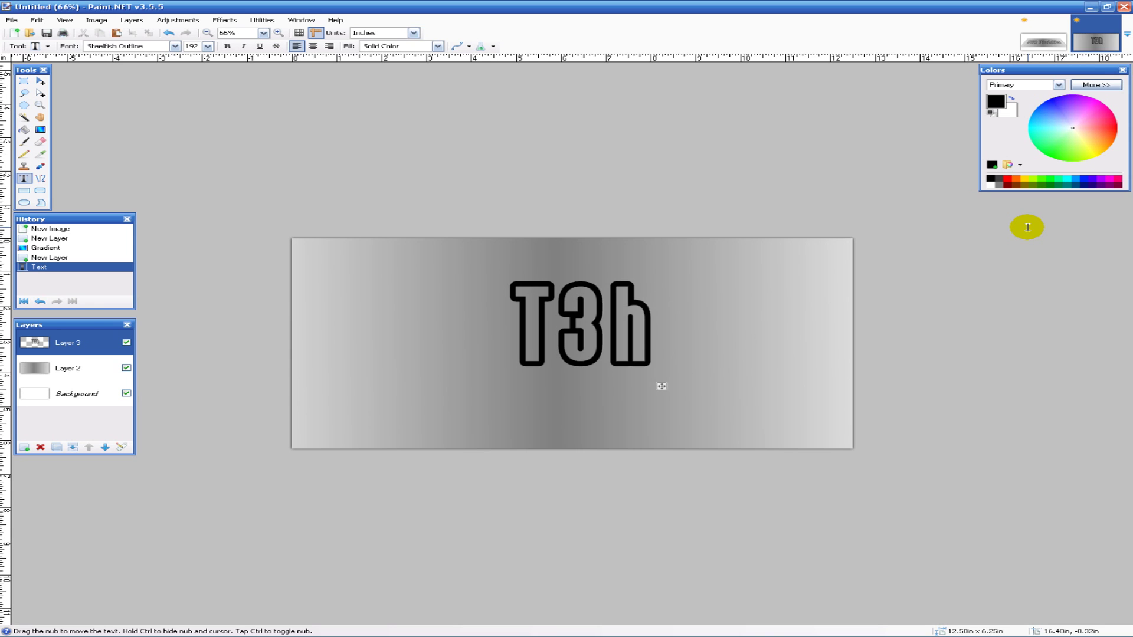
type(" T3ch")
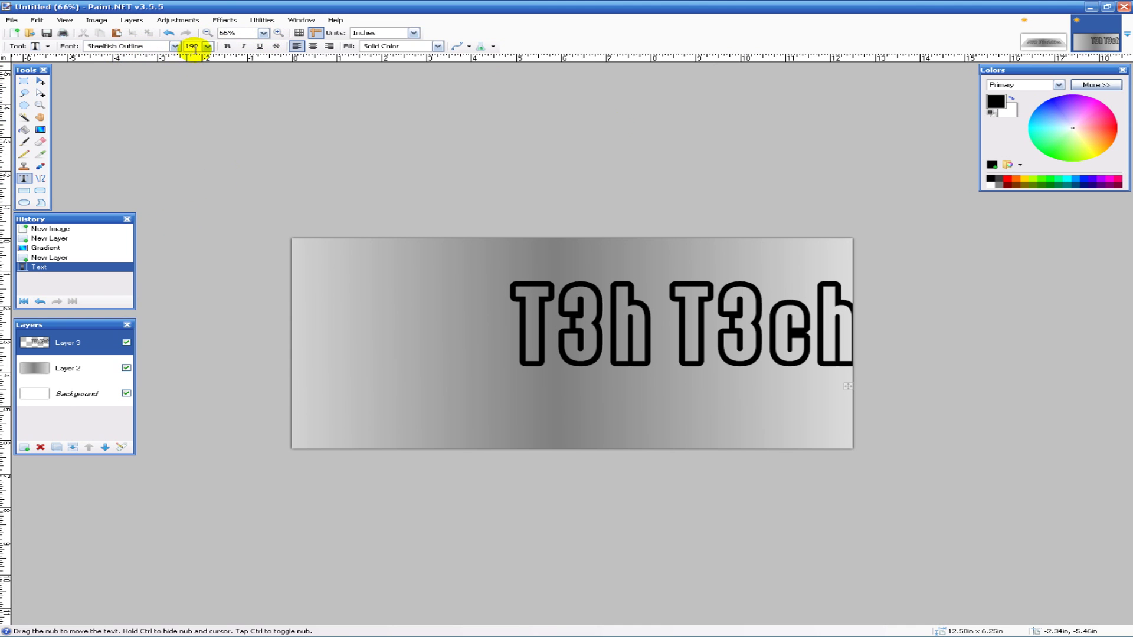
Step: Open the Align Object effect for the text, then close it without applying
left_click(220, 23)
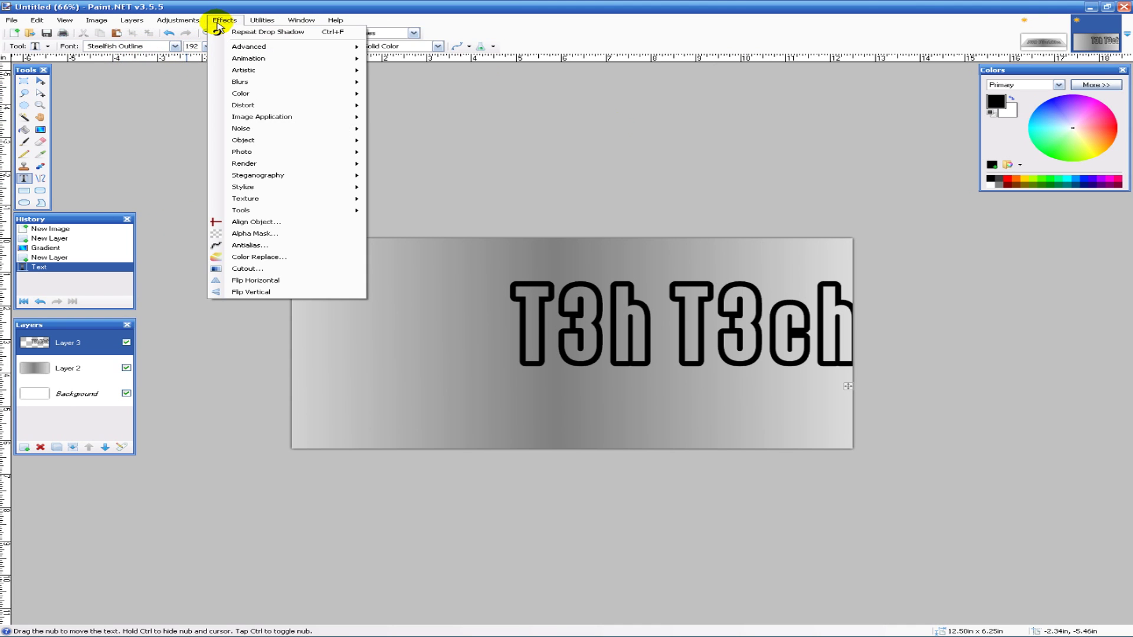
left_click(288, 224)
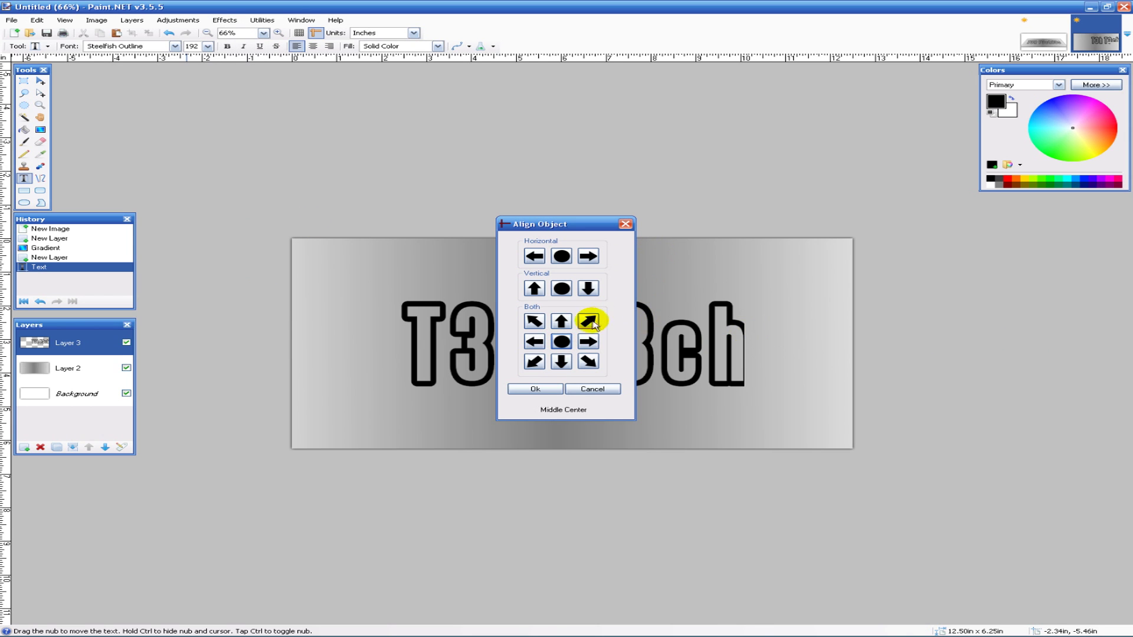
left_click(625, 224)
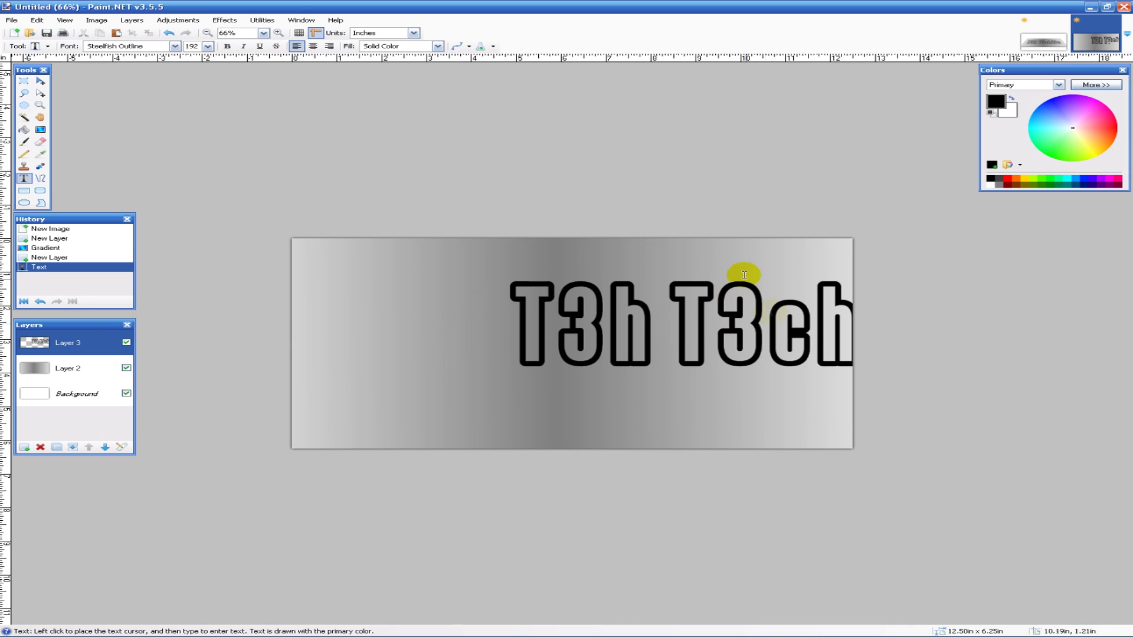
Step: Undo the unfinished text and retype it as 'T3h Techies'
key("ctrl+z")
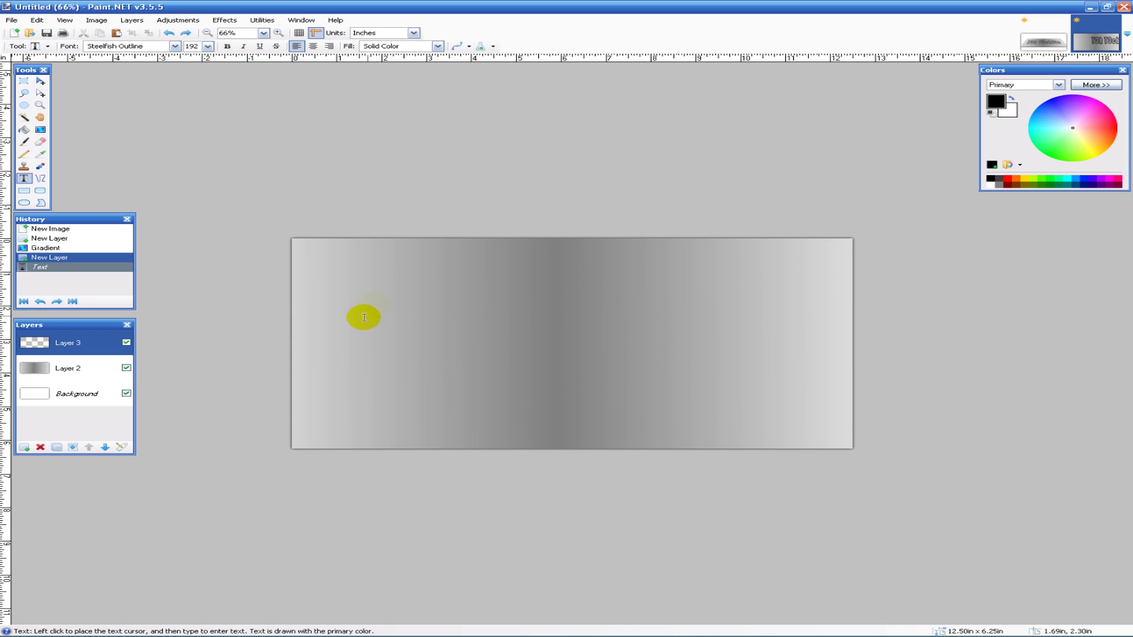
left_click(372, 366)
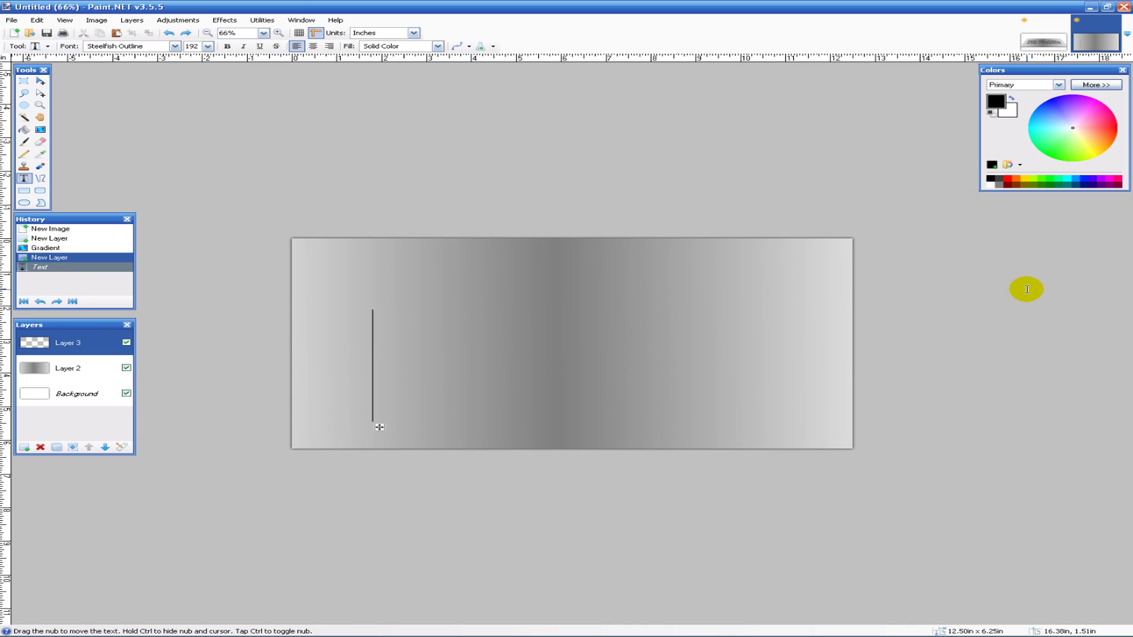
type("T3h Te")
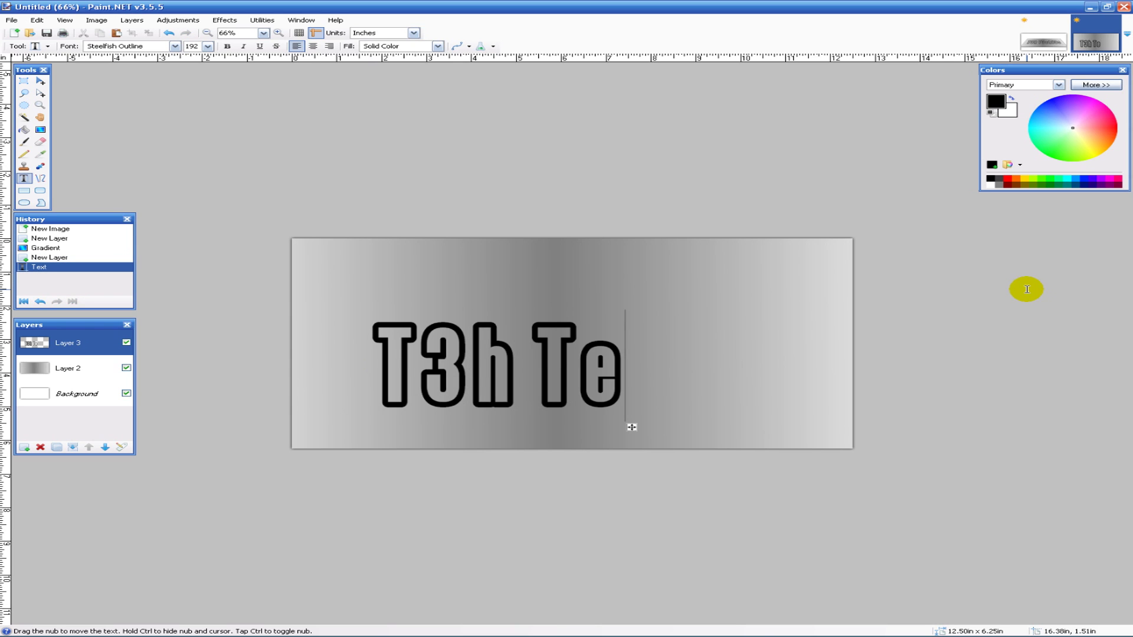
type("chies")
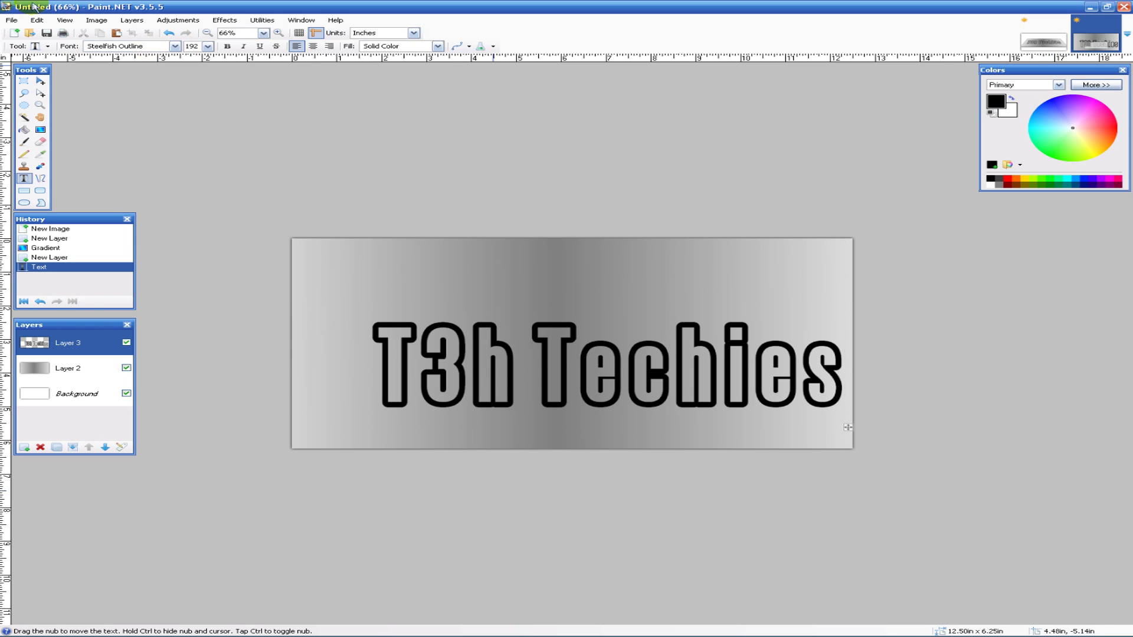
Step: Centre the text on the plate with Align Object set to Middle Center
left_click(224, 20)
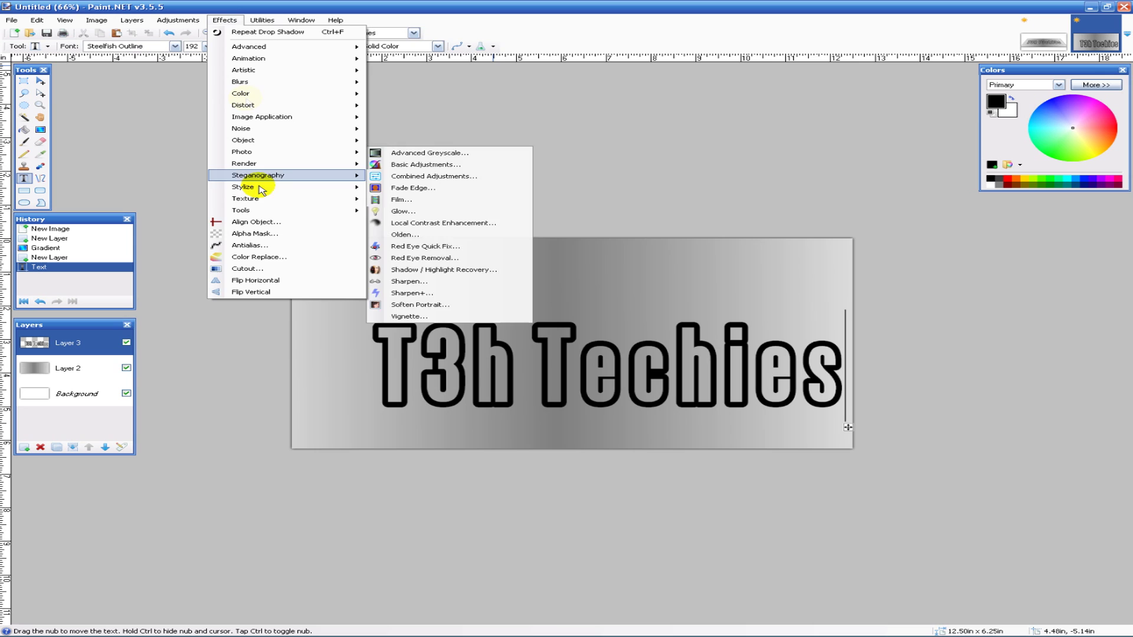
left_click(268, 222)
left_click(571, 343)
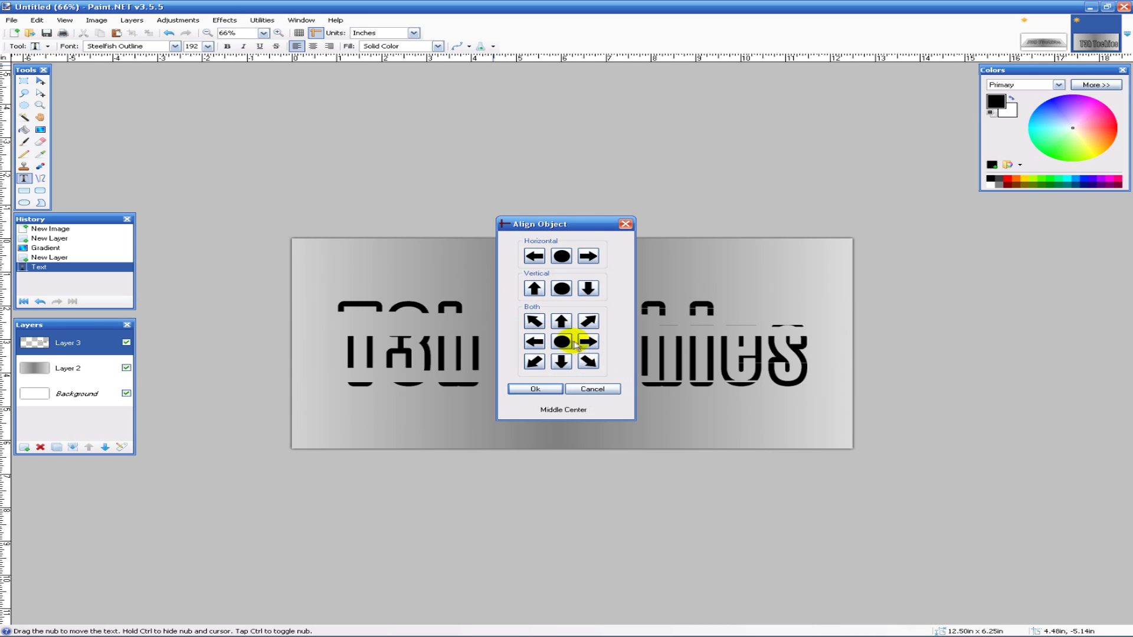
left_click(535, 388)
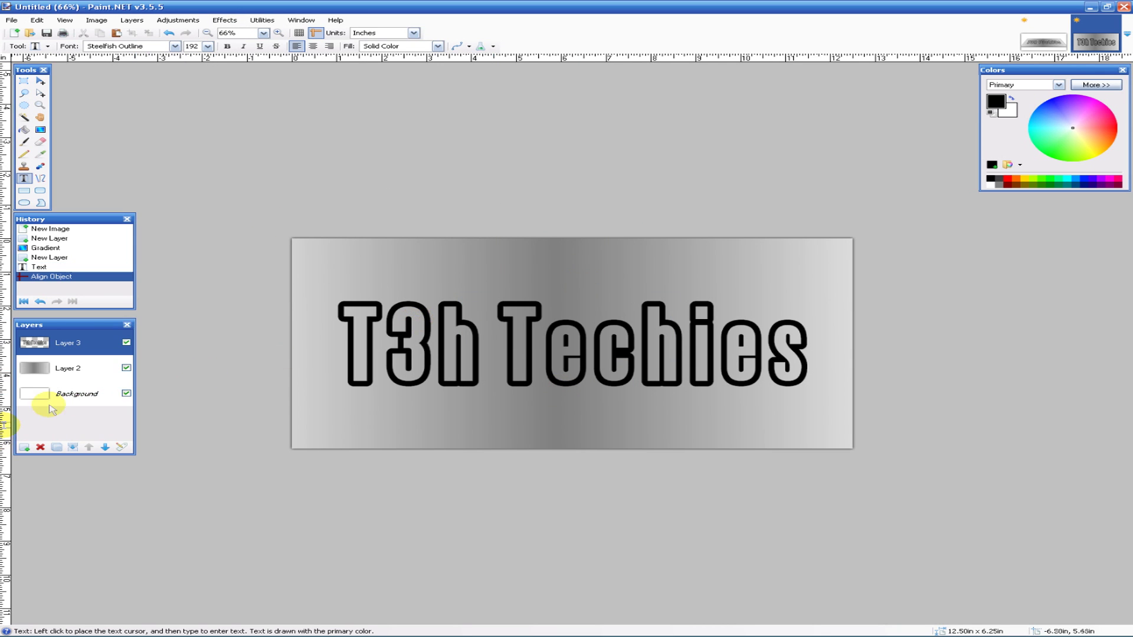
left_click(67, 369)
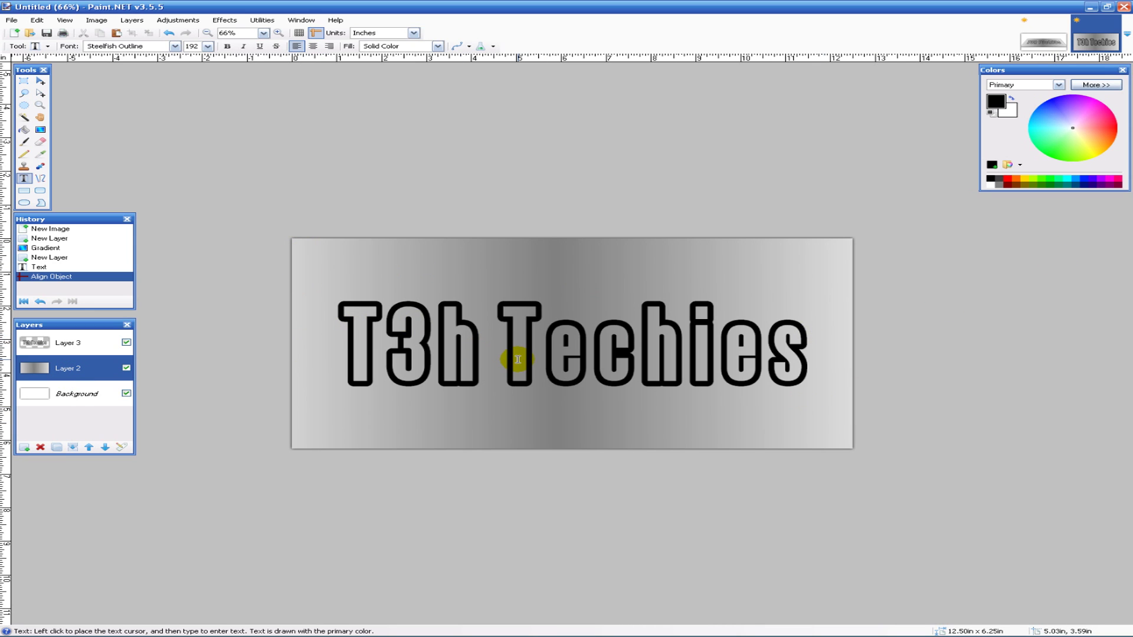
Step: After checking the mask text example, tilt the gradient plate back with Layers > Rotate / Zoom
left_click(1043, 40)
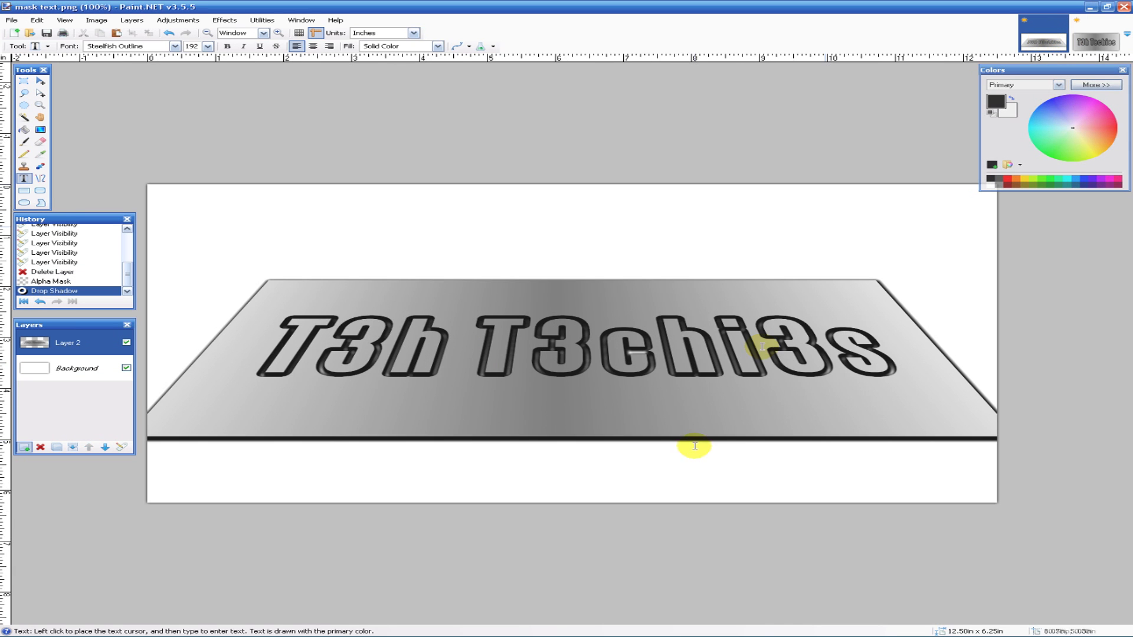
left_click(1096, 41)
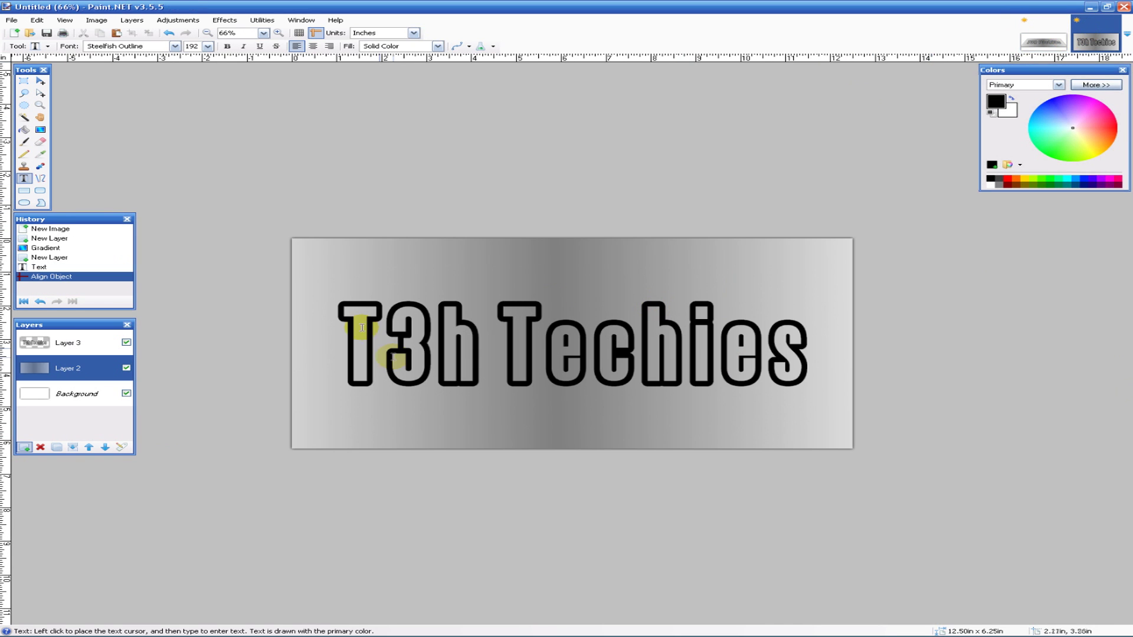
left_click(125, 22)
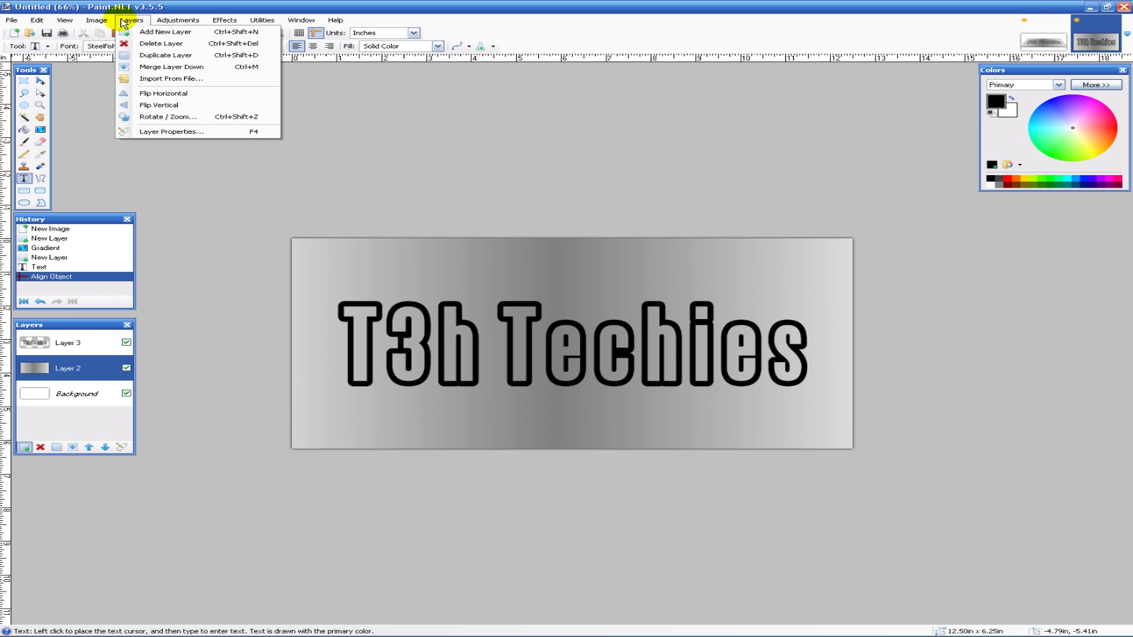
left_click(248, 116)
left_click_drag(518, 223, 430, 43)
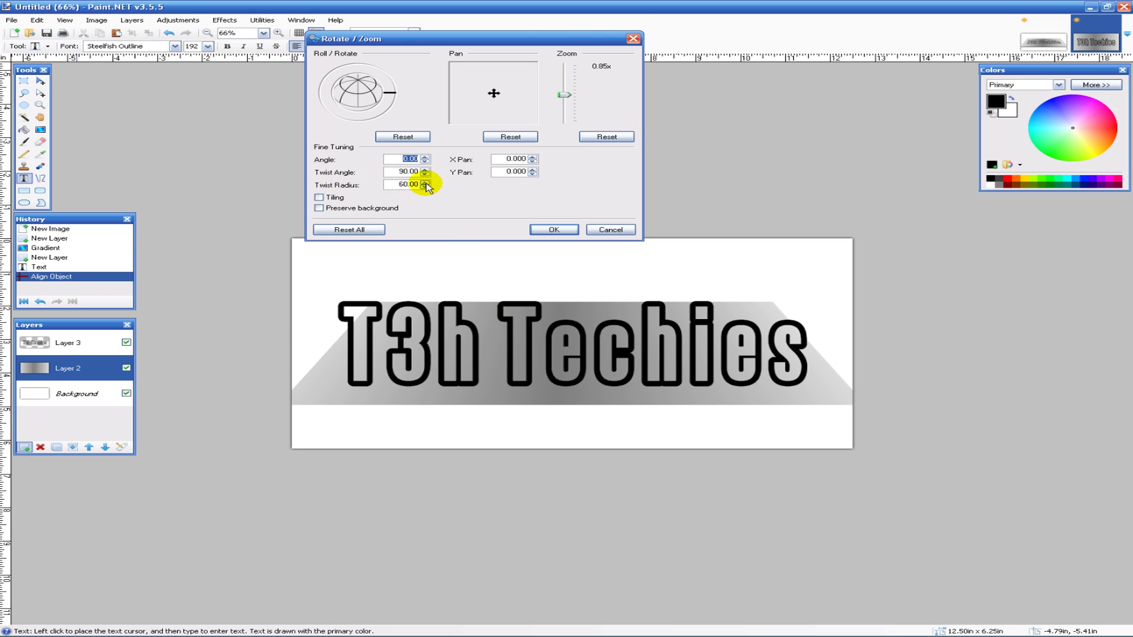
left_click(554, 230)
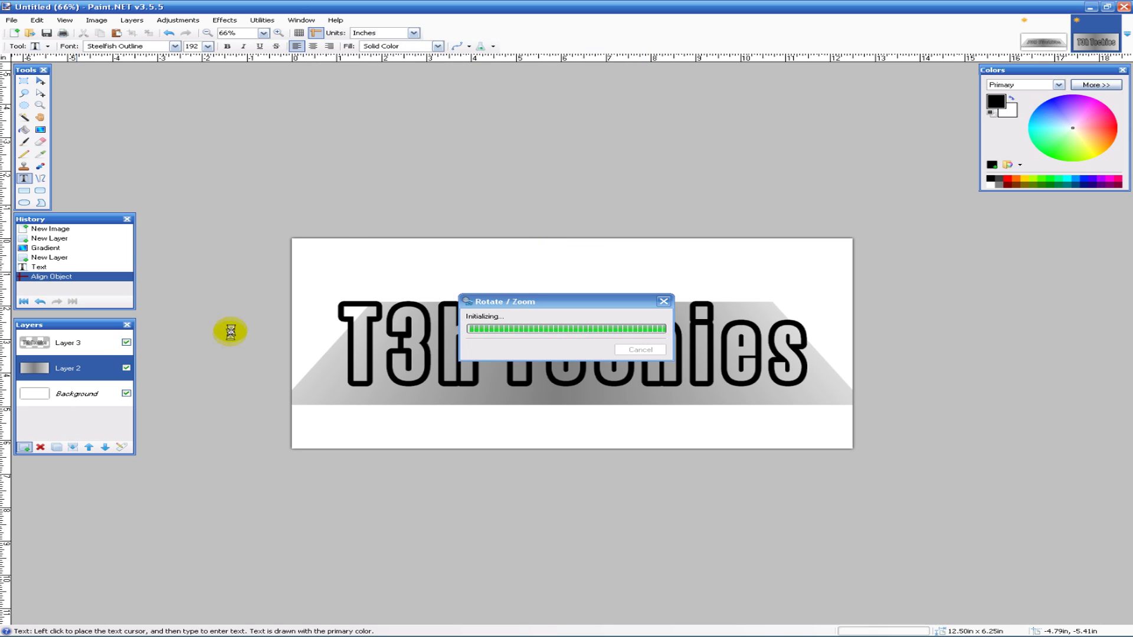
Step: Apply the same Rotate / Zoom perspective tilt to the text layer
left_click(56, 341)
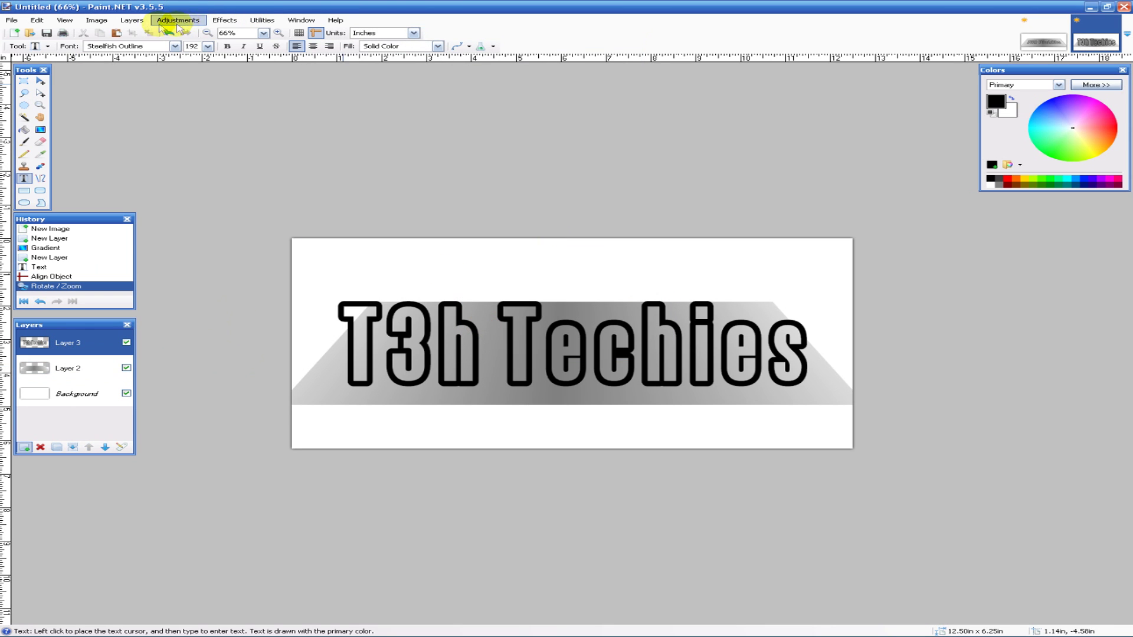
left_click(132, 20)
left_click(132, 20)
left_click(132, 20)
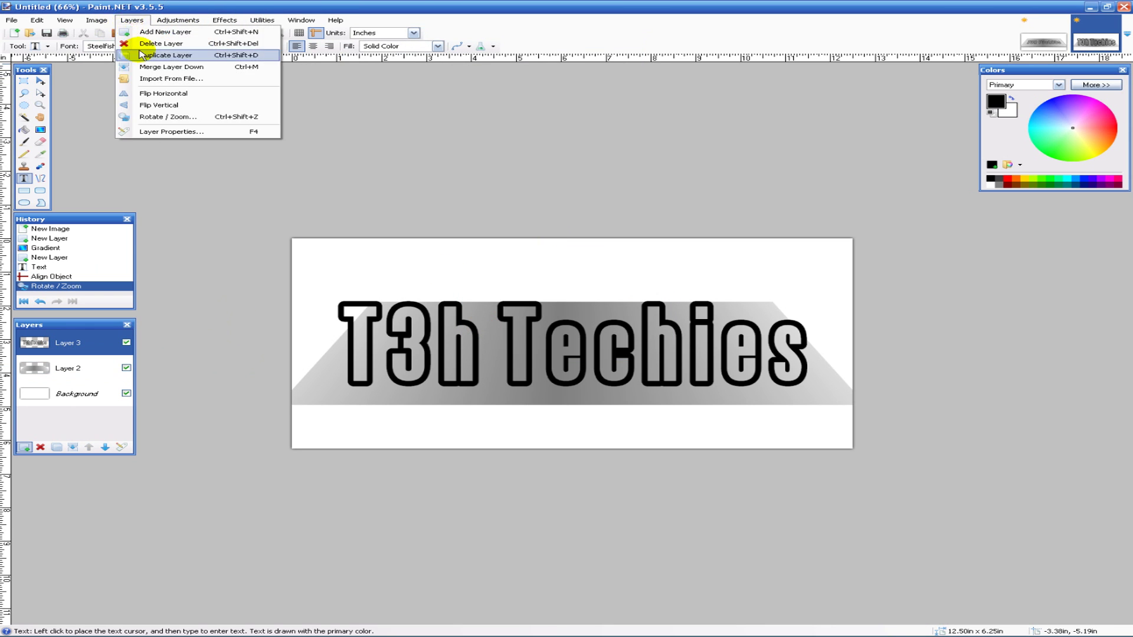
left_click(157, 116)
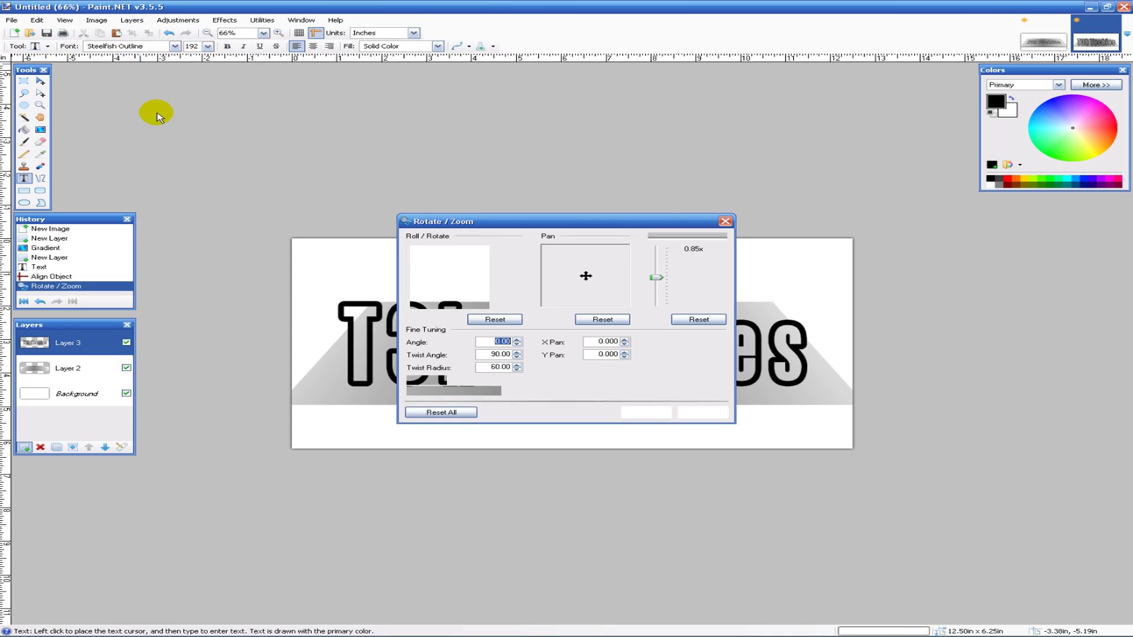
left_click(631, 413)
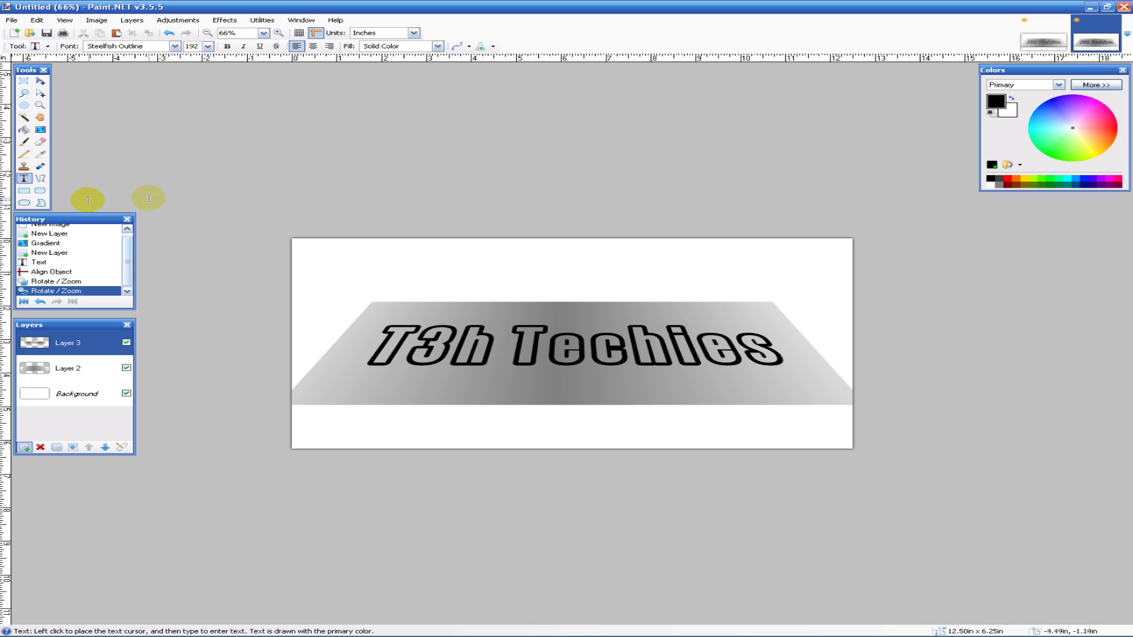
Step: Delete the gradient plate layer and flatten the image, leaving only text on white
left_click(103, 377)
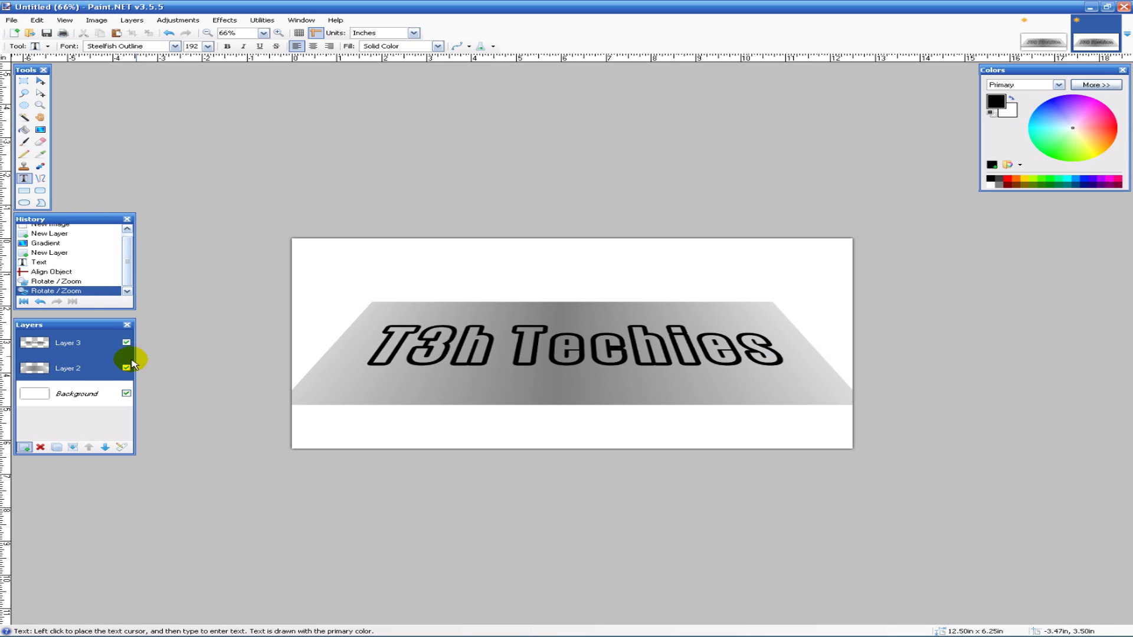
left_click(99, 370)
left_click(39, 447)
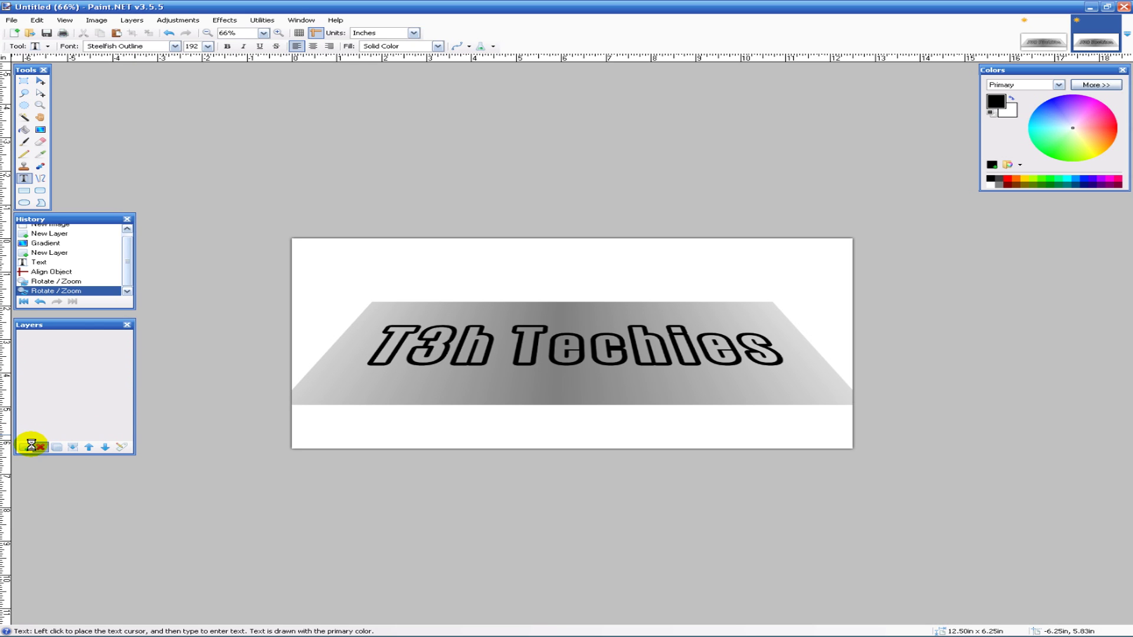
left_click(96, 20)
left_click(148, 135)
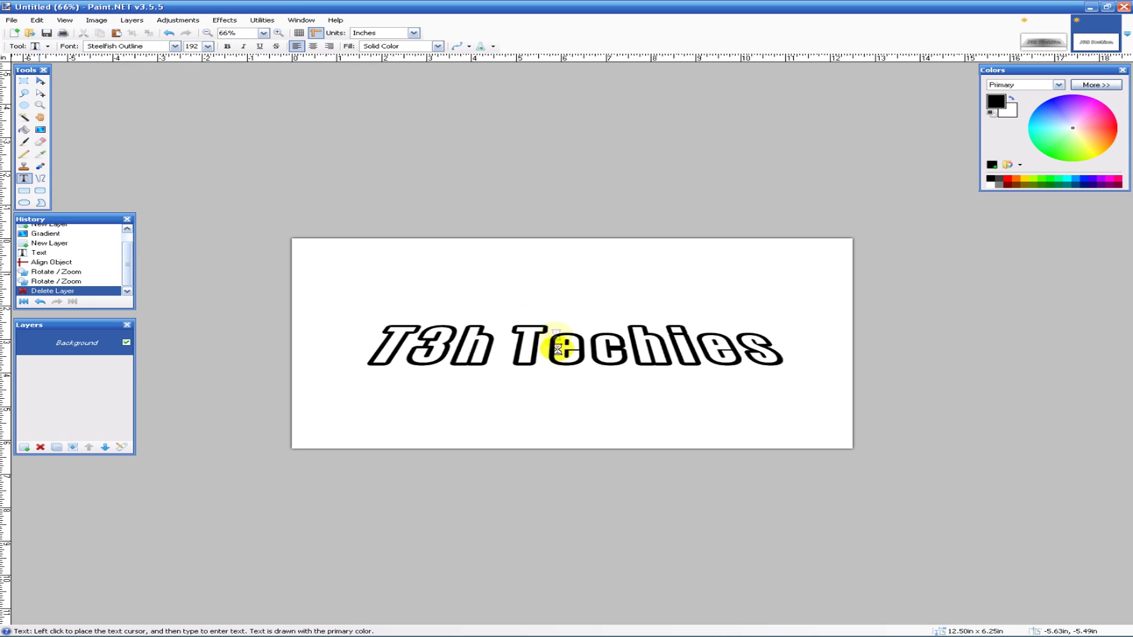
Step: Save the flattened text as mask.png, then undo back to the separate plate and text layers
left_click(23, 21)
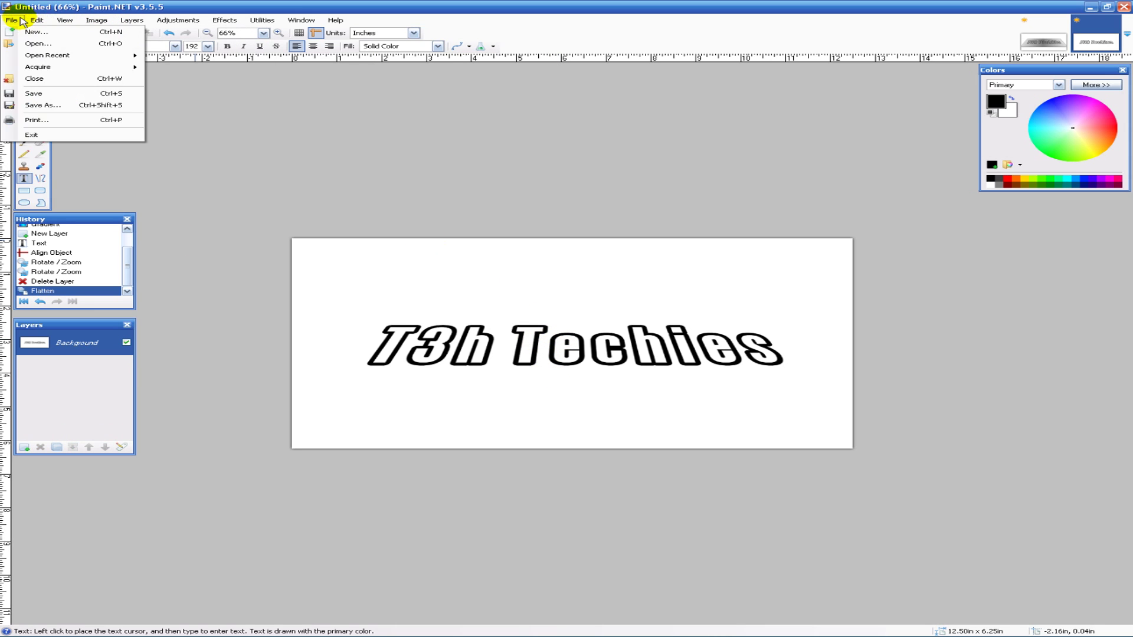
left_click(23, 21)
left_click(24, 21)
left_click(89, 106)
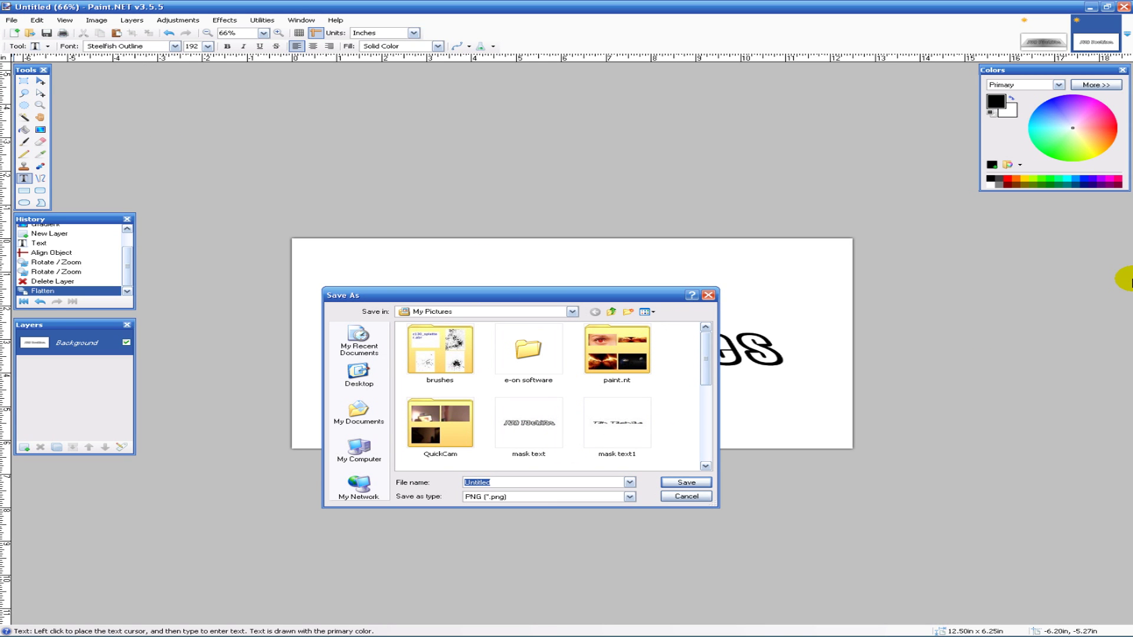
type("mask")
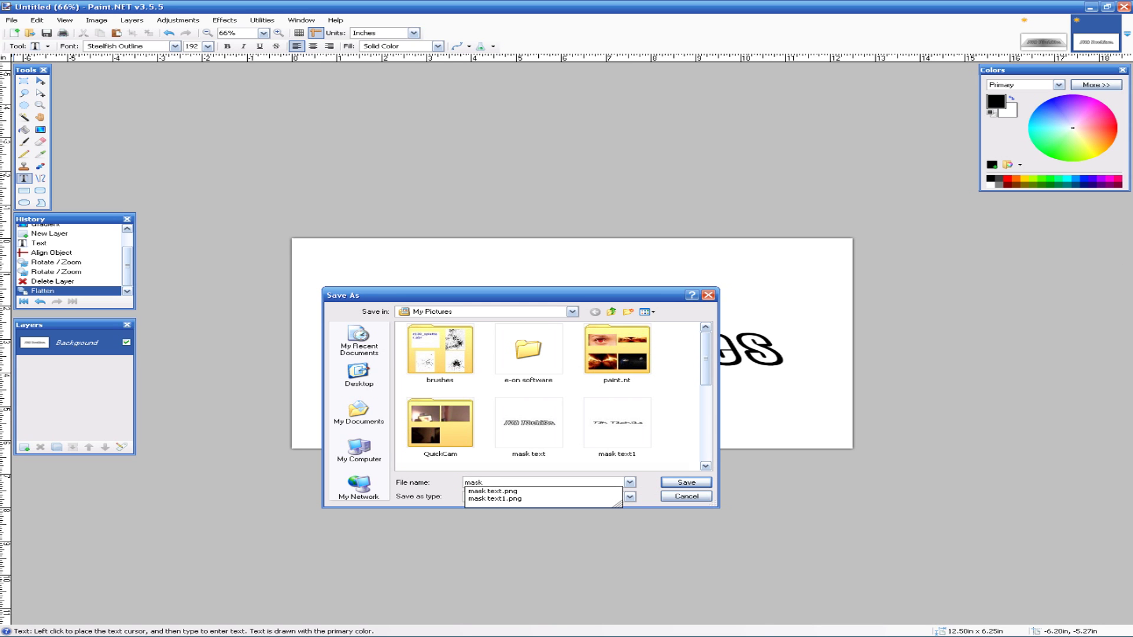
key("Return")
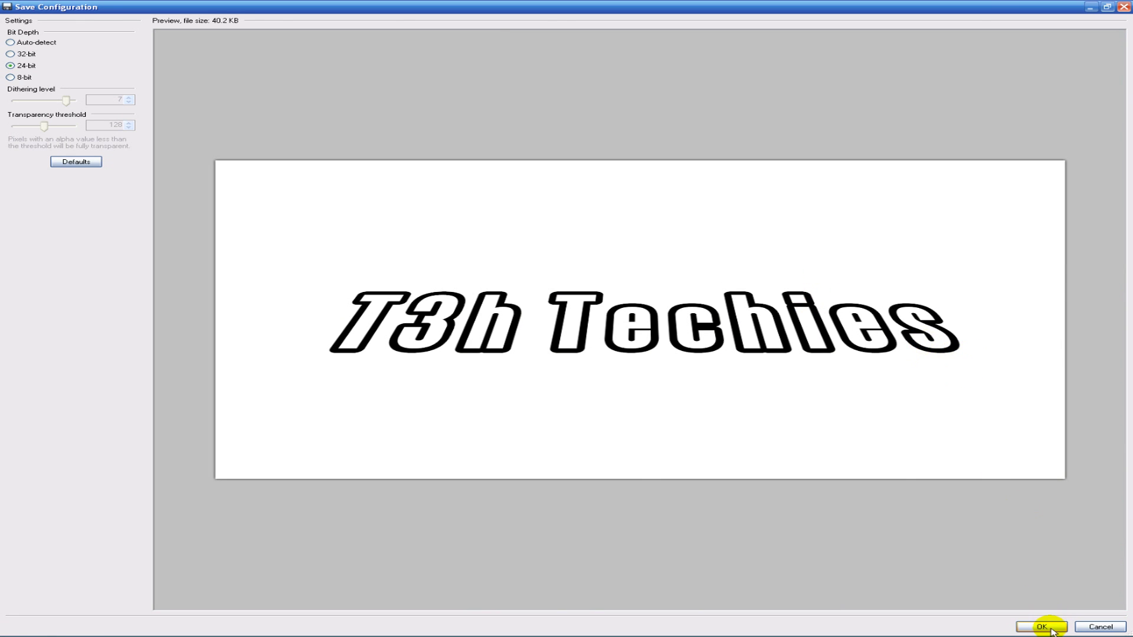
left_click(1042, 627)
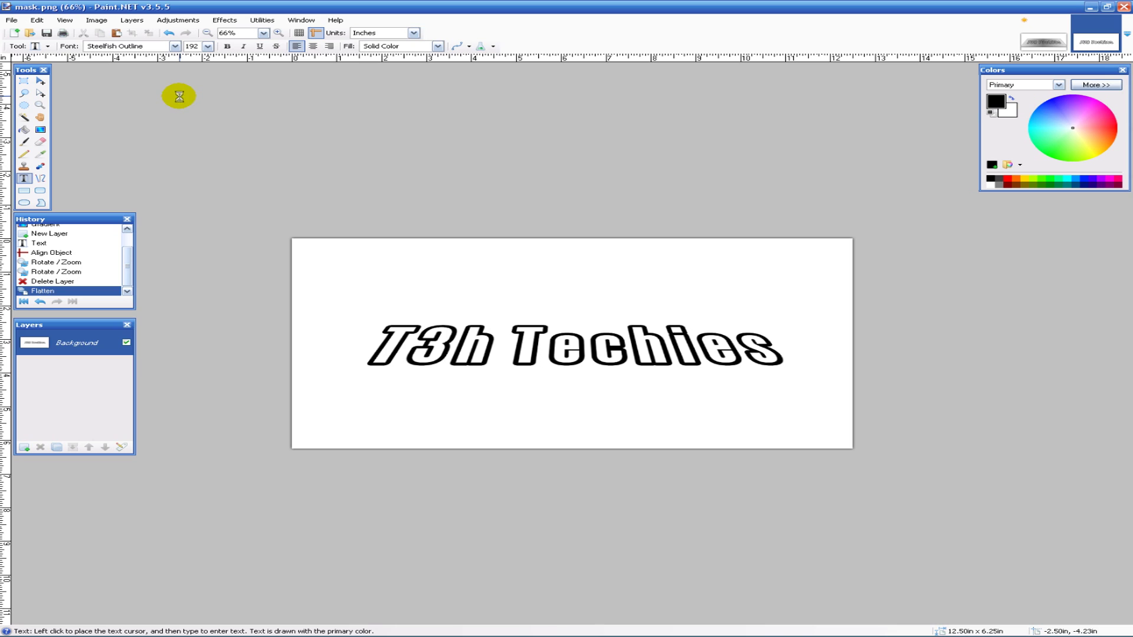
key("ctrl+z")
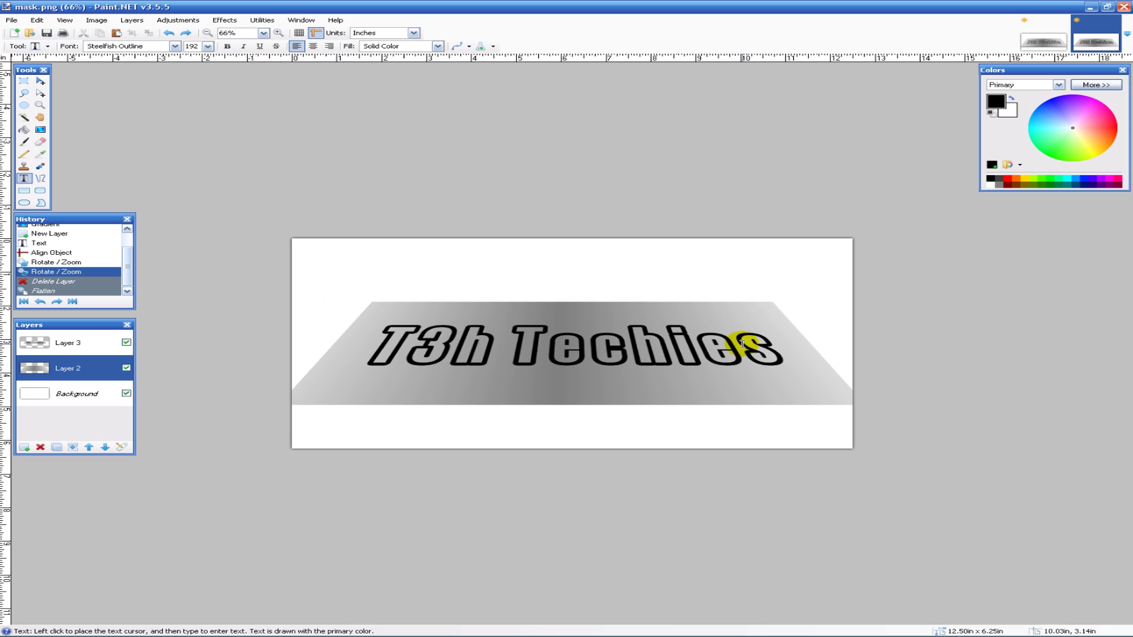
Step: Delete the T3h Techies text layer (Layer 3), keeping the tilted gradient plate intact
left_click(62, 342)
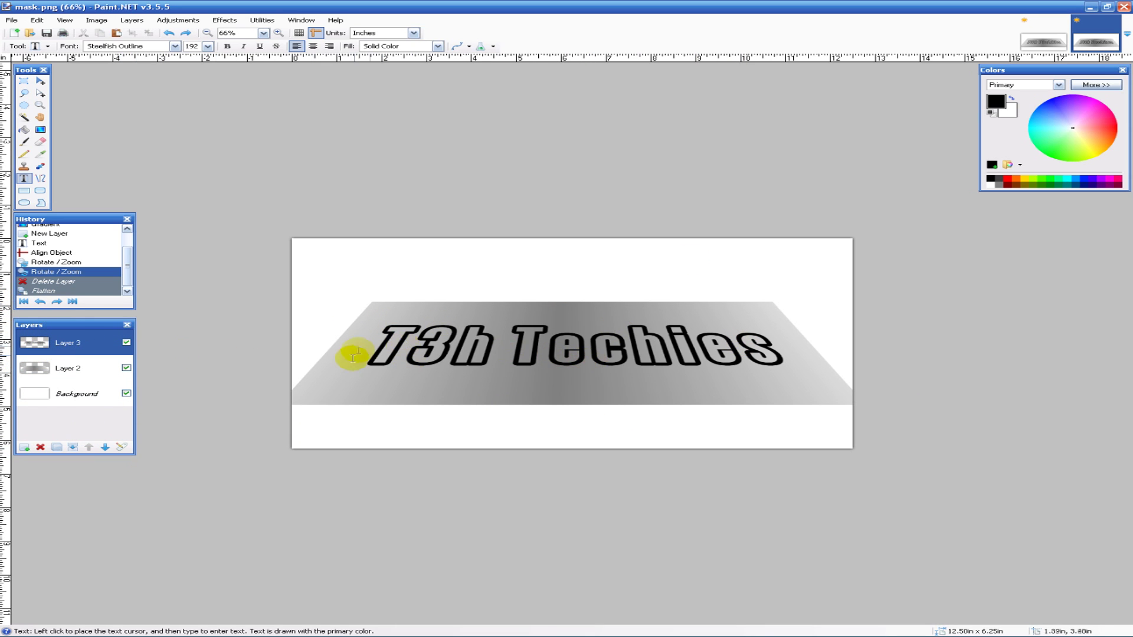
left_click(126, 342)
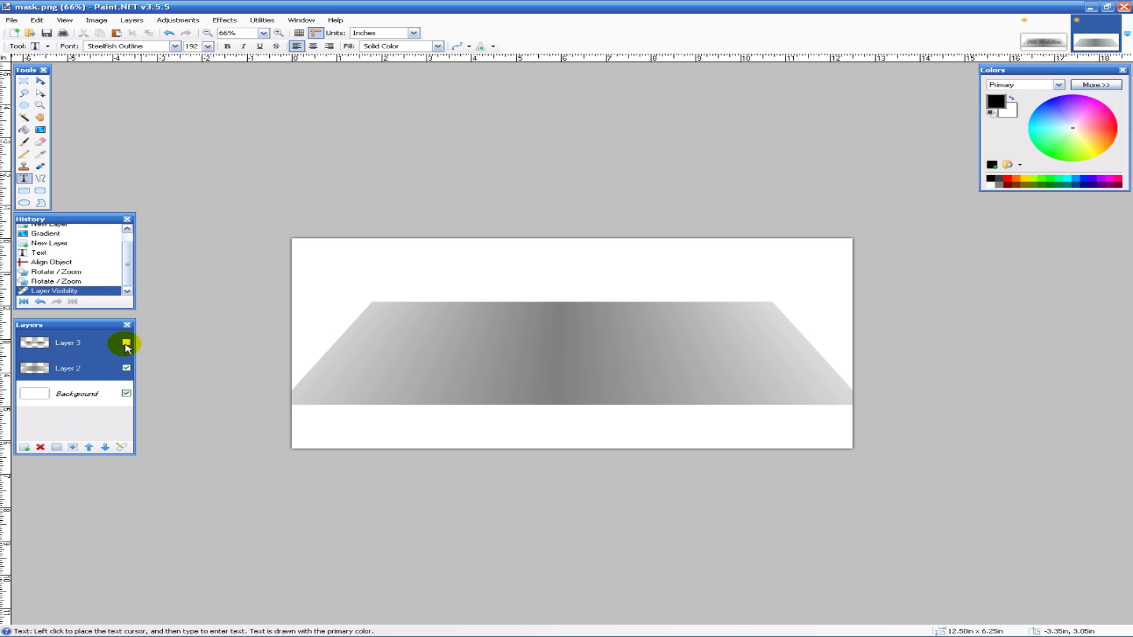
left_click(126, 343)
left_click(122, 369)
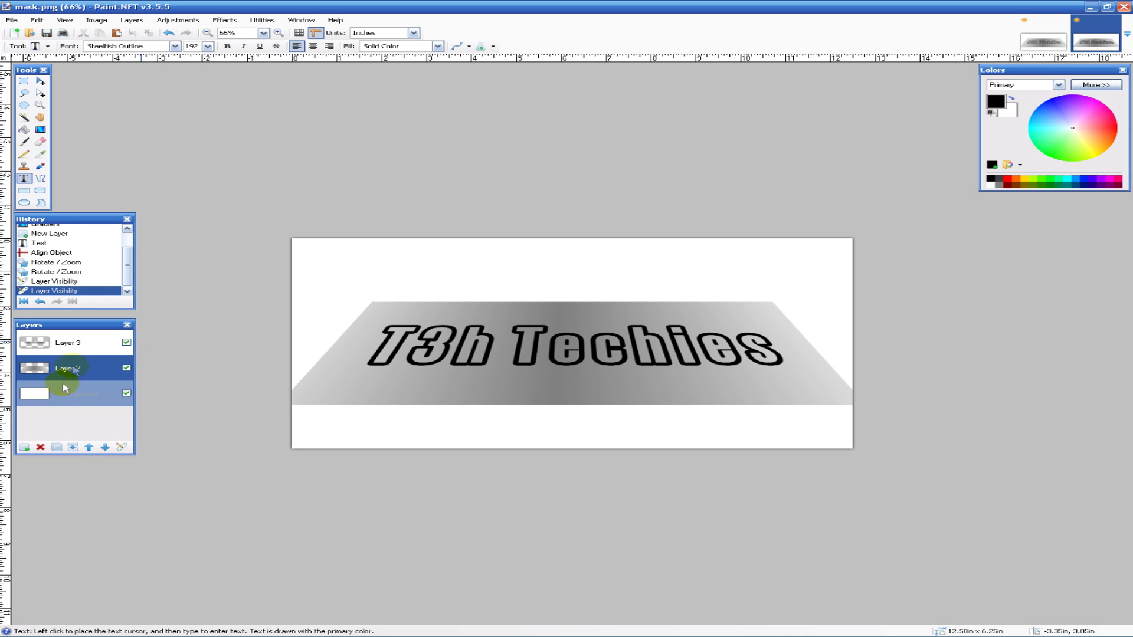
left_click(41, 447)
key("ctrl+z")
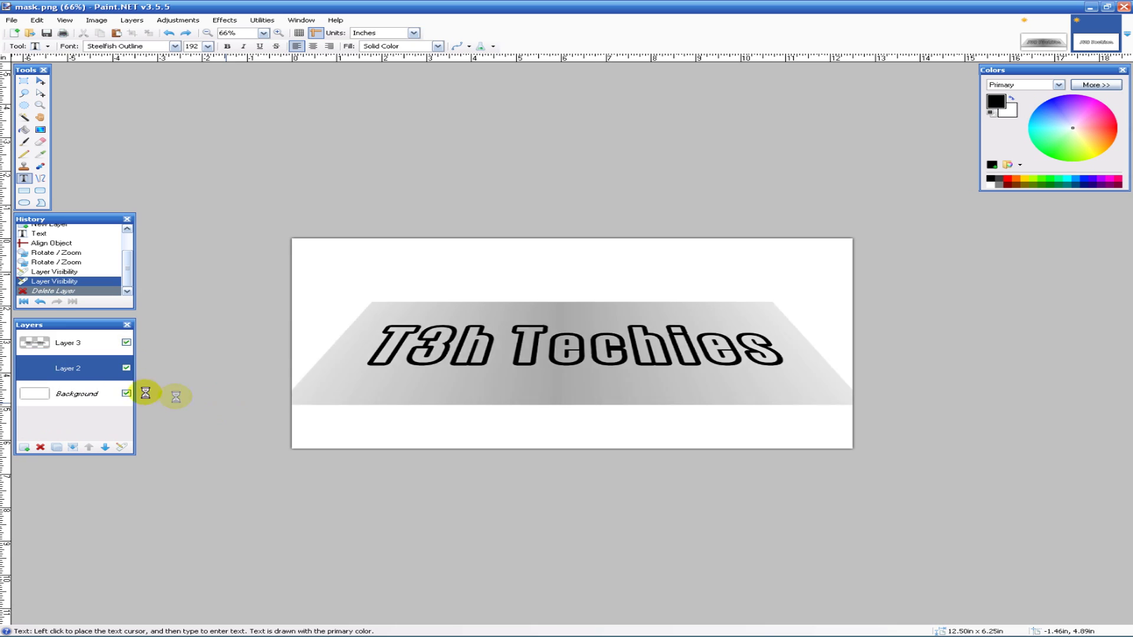
left_click(63, 343)
left_click(41, 447)
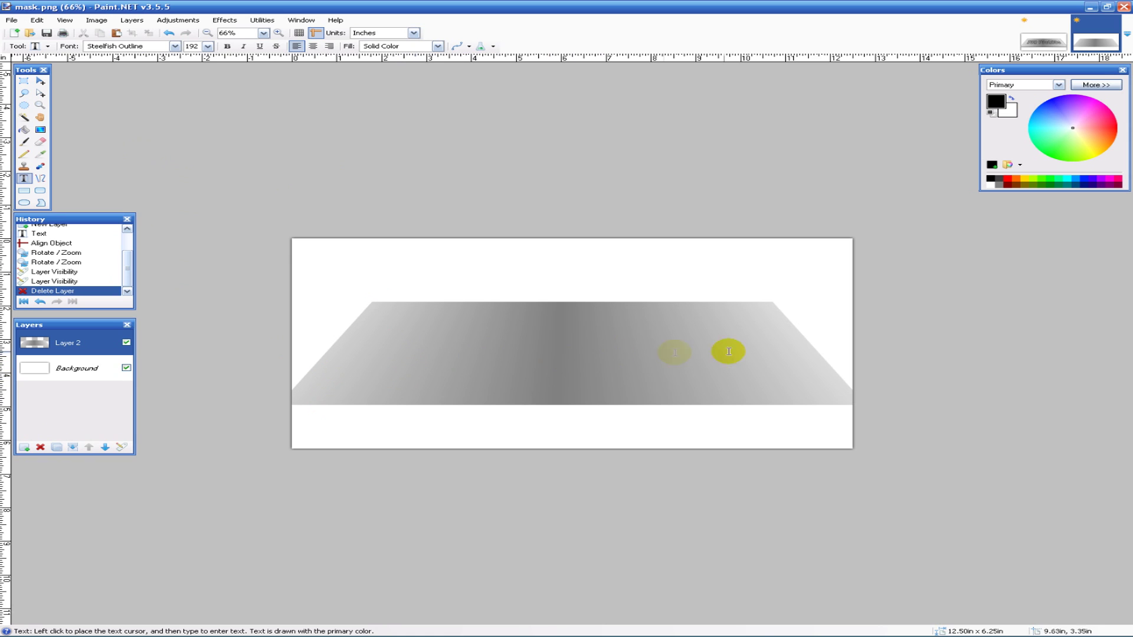
Step: Open Alpha Mask and load the mask text image as the mask
left_click(226, 23)
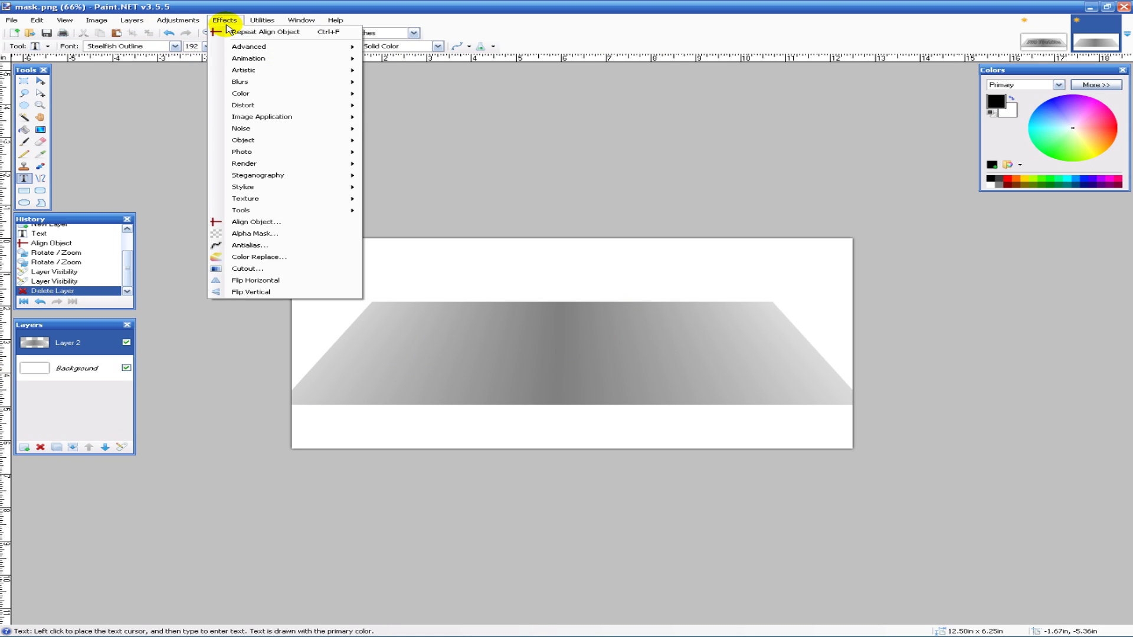
left_click(256, 234)
left_click_drag(582, 286, 546, 149)
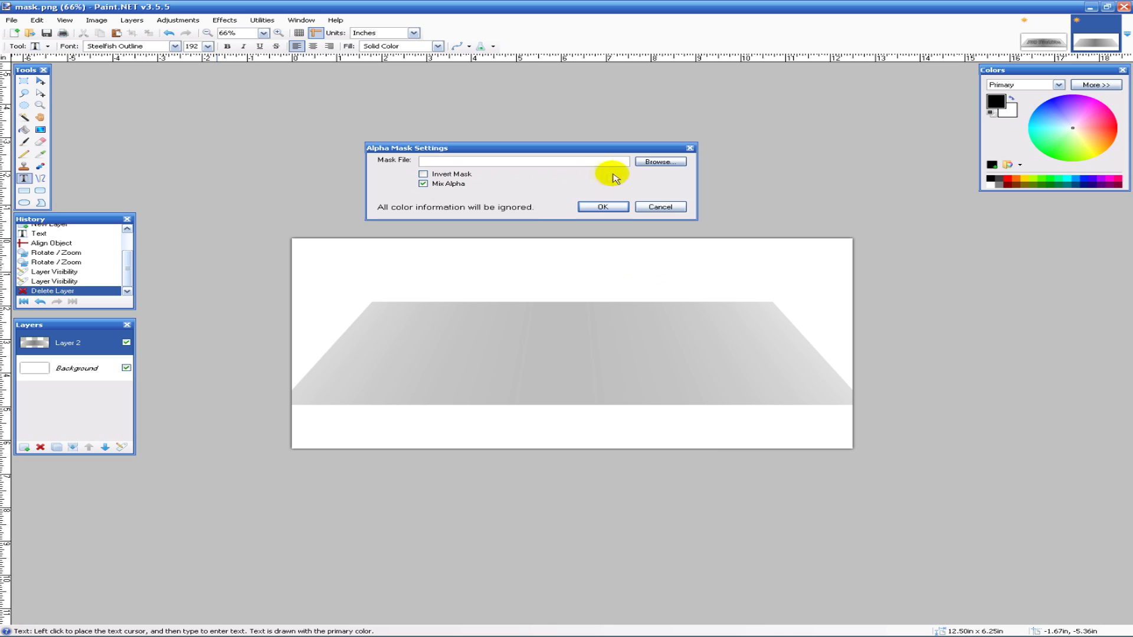
left_click(660, 162)
left_click_drag(706, 351, 702, 376)
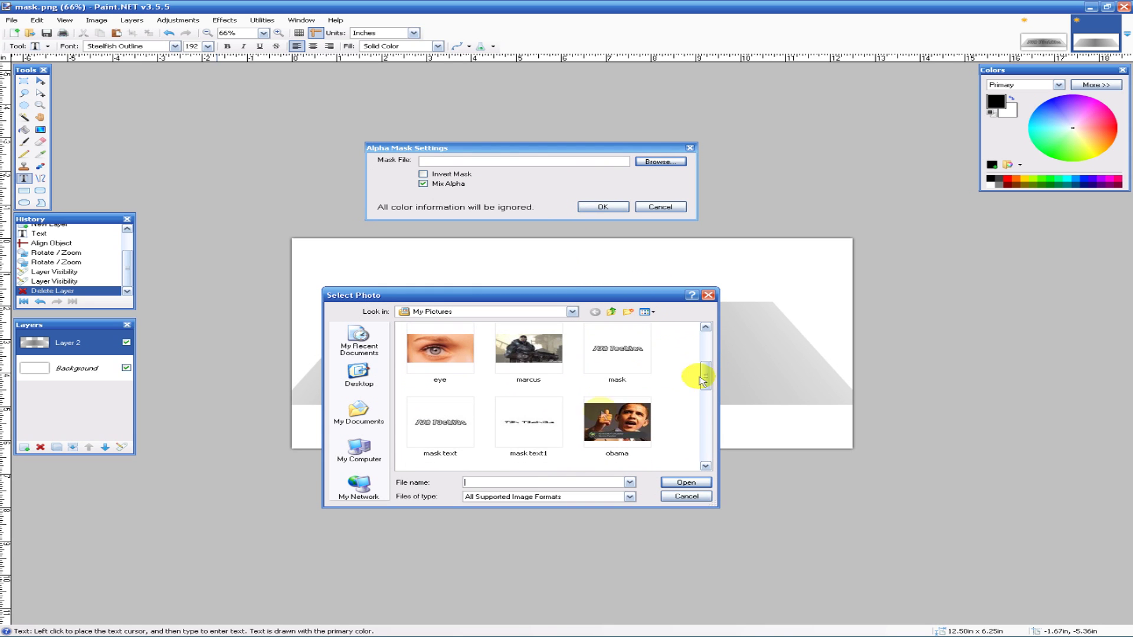
left_click(437, 416)
left_click(686, 482)
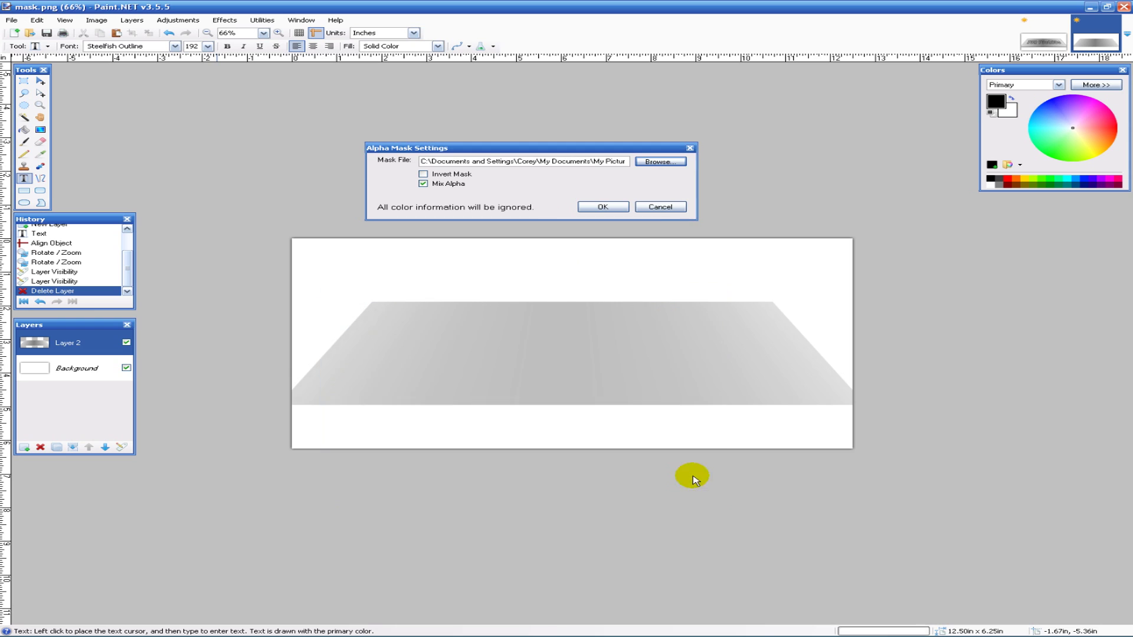
Step: Turn off Invert Mask and apply the alpha mask to cut the lettering into the plate
left_click_drag(566, 148, 564, 139)
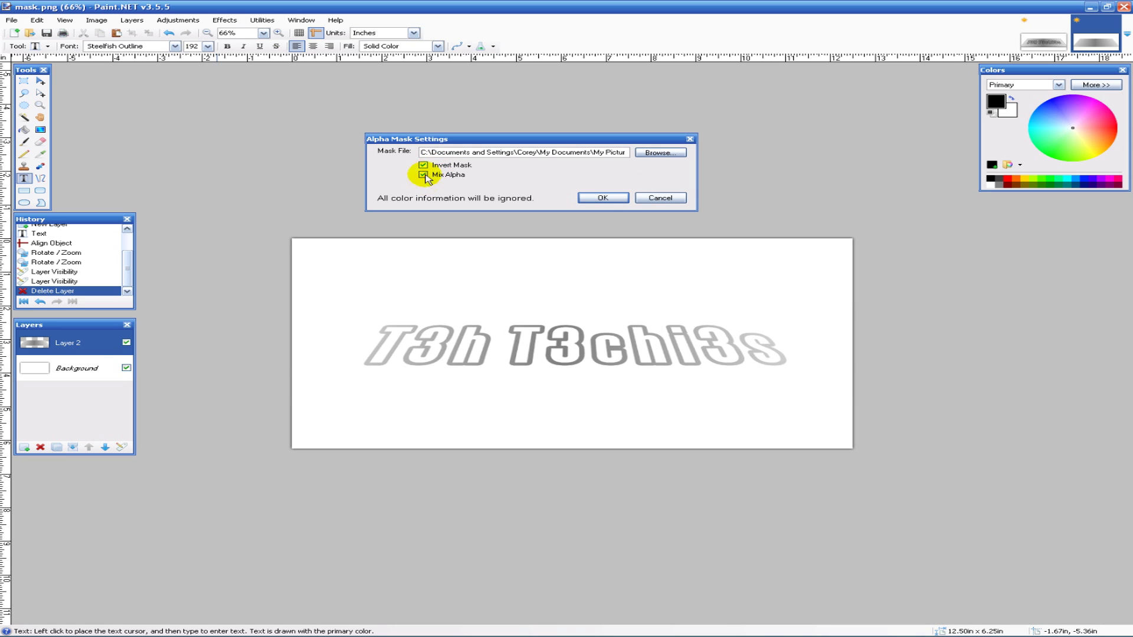
left_click(429, 169)
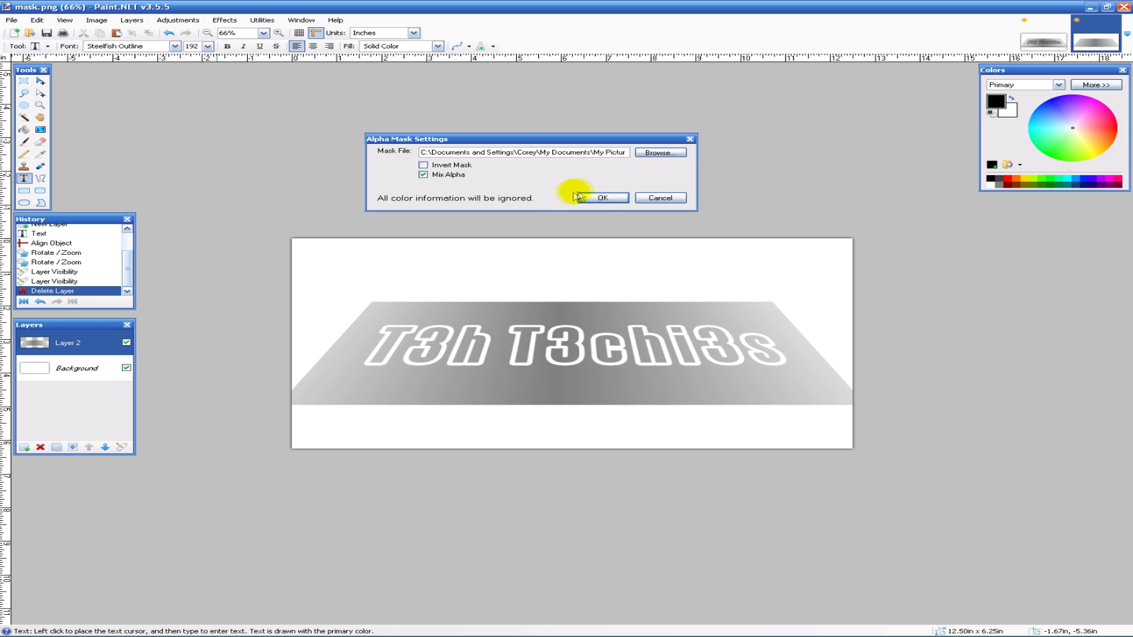
left_click(603, 198)
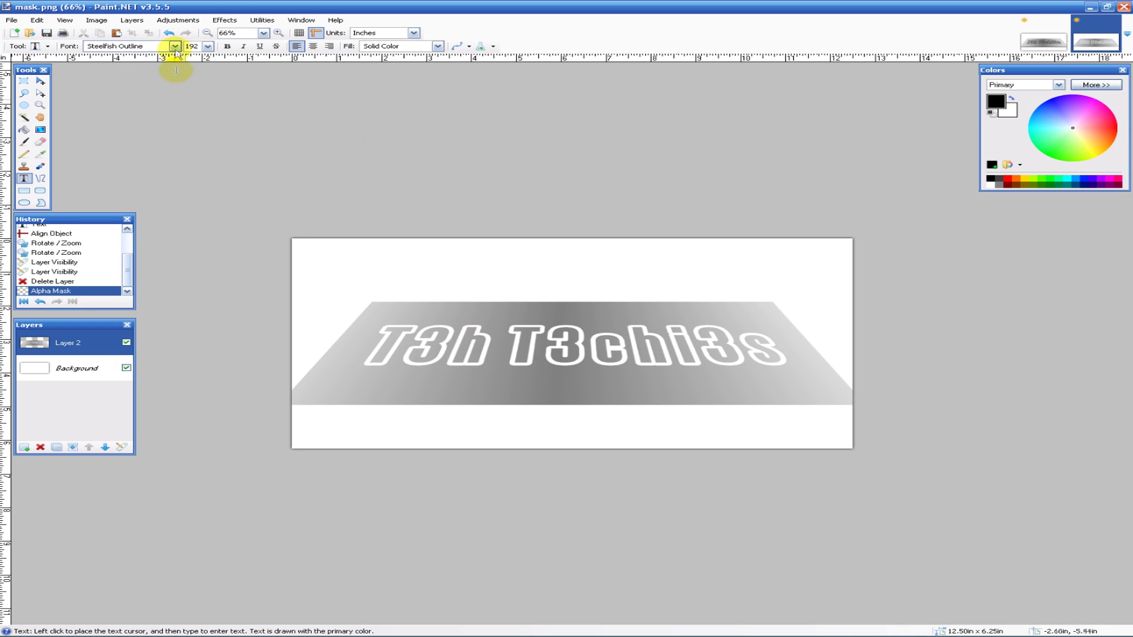
Step: Start the Object > Drop Shadow effect and move its dialog clear of the plate
left_click(219, 20)
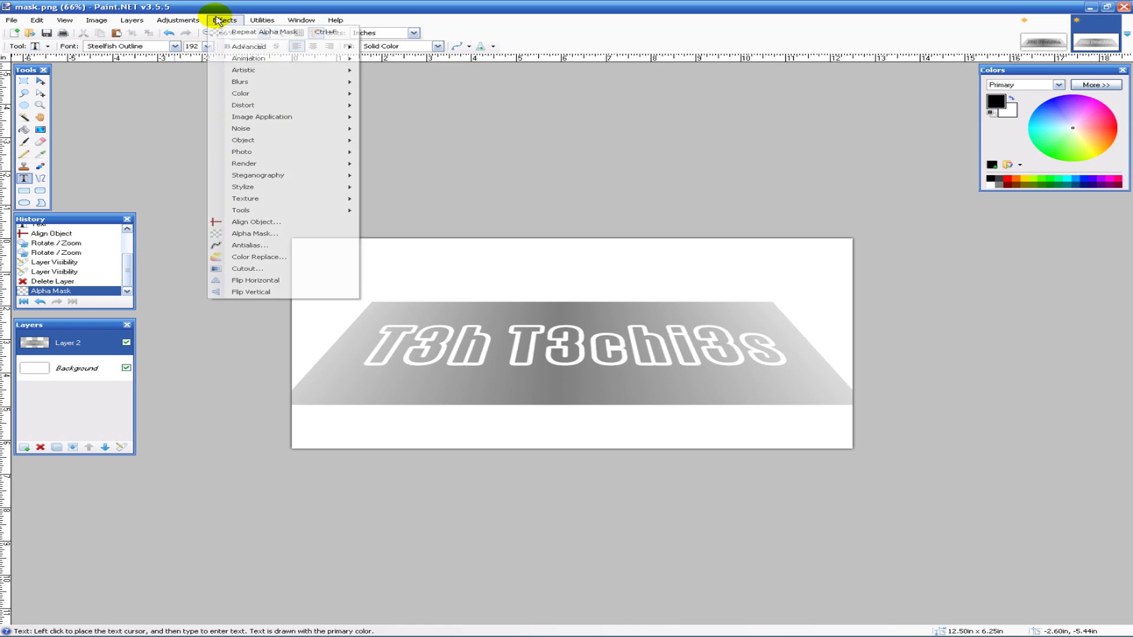
mouse_move(254, 190)
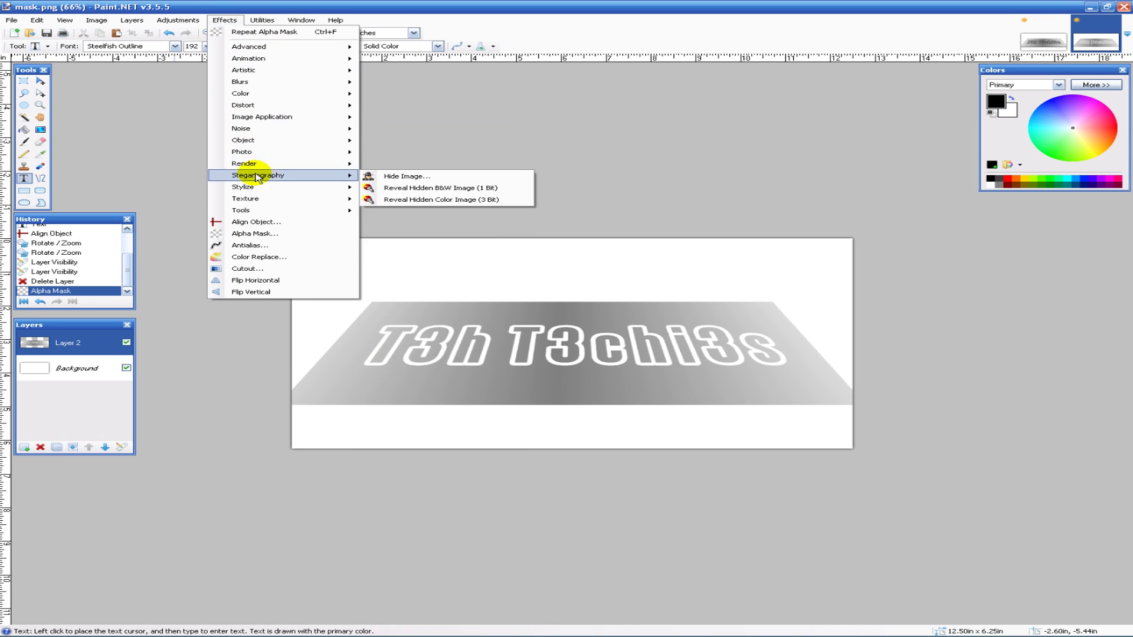
mouse_move(256, 152)
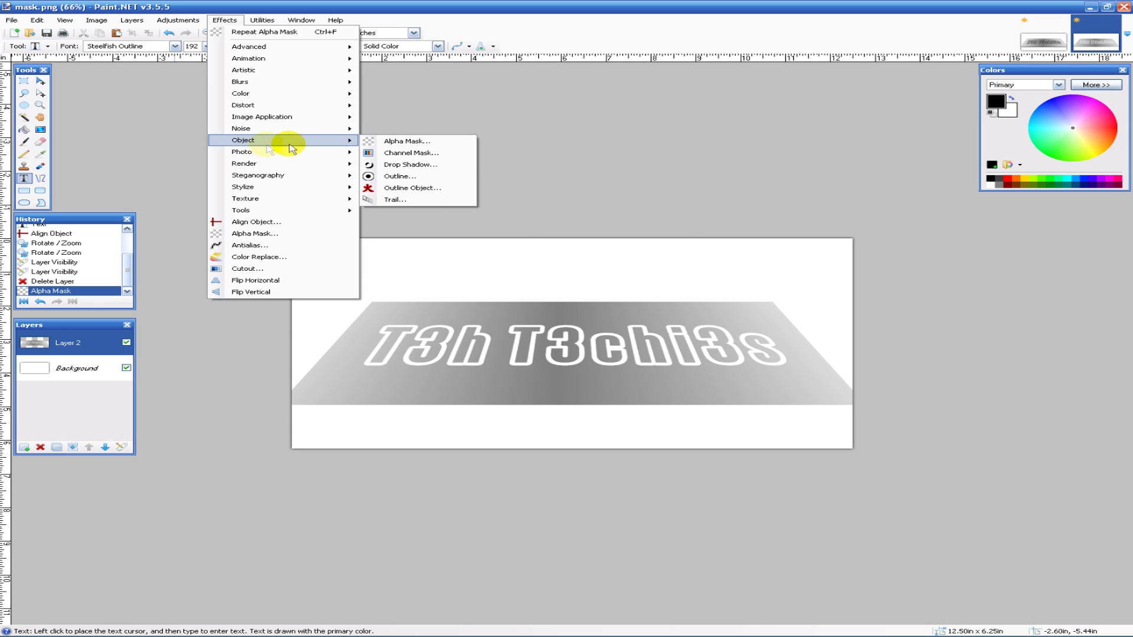
left_click(392, 166)
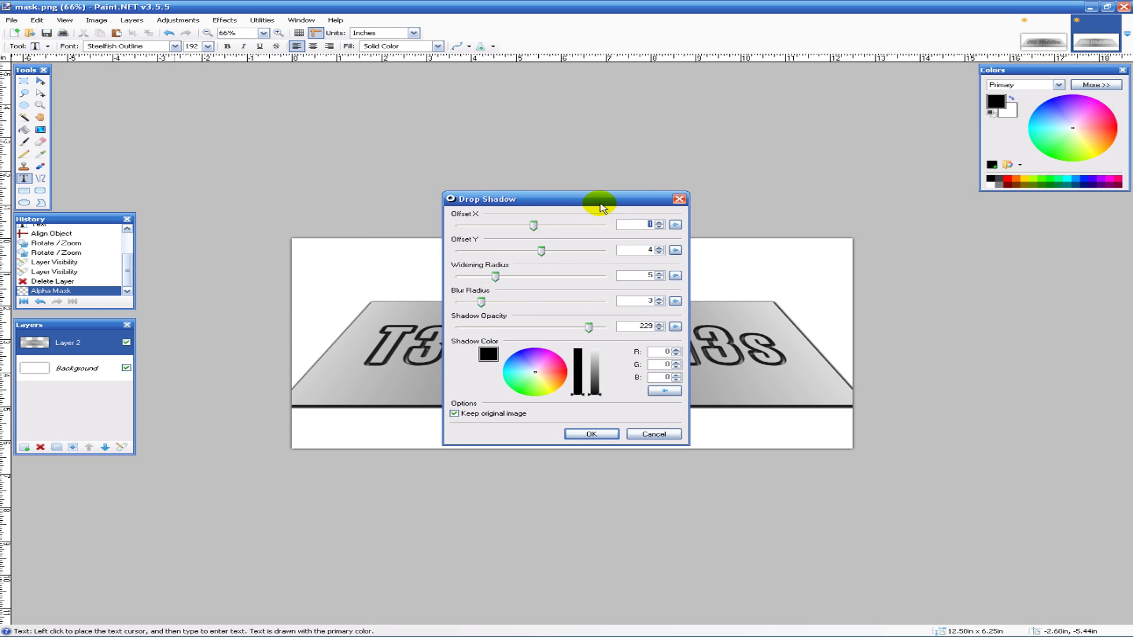
left_click_drag(602, 208, 355, 64)
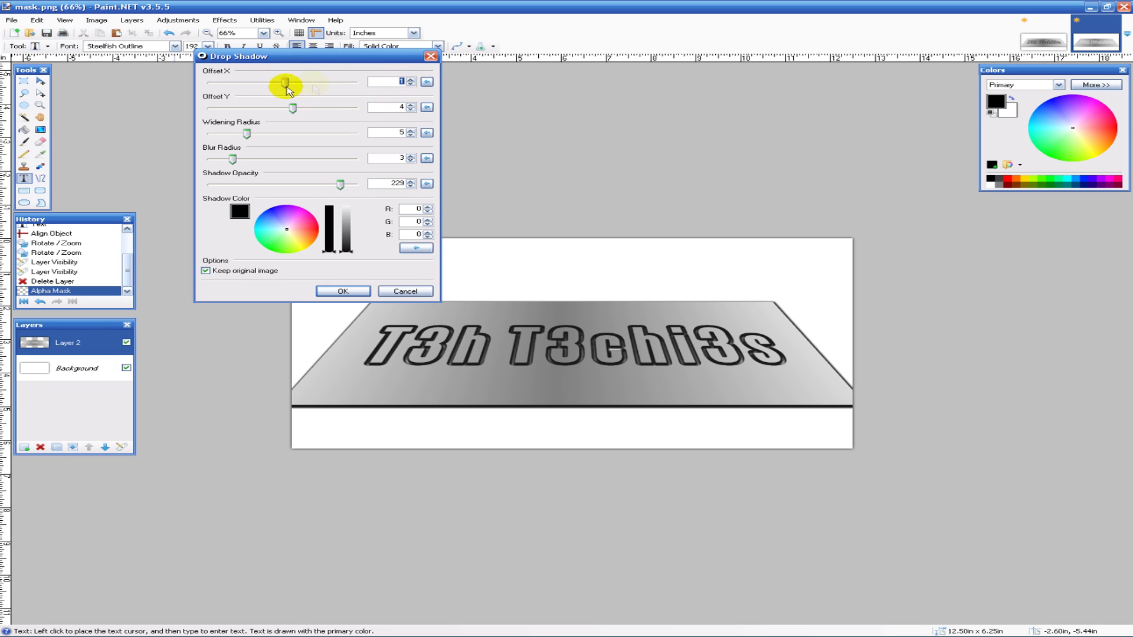
Step: Apply a drop shadow with offset -1, 3, blur 3, widening 5 and opacity 194
left_click_drag(285, 82, 289, 108)
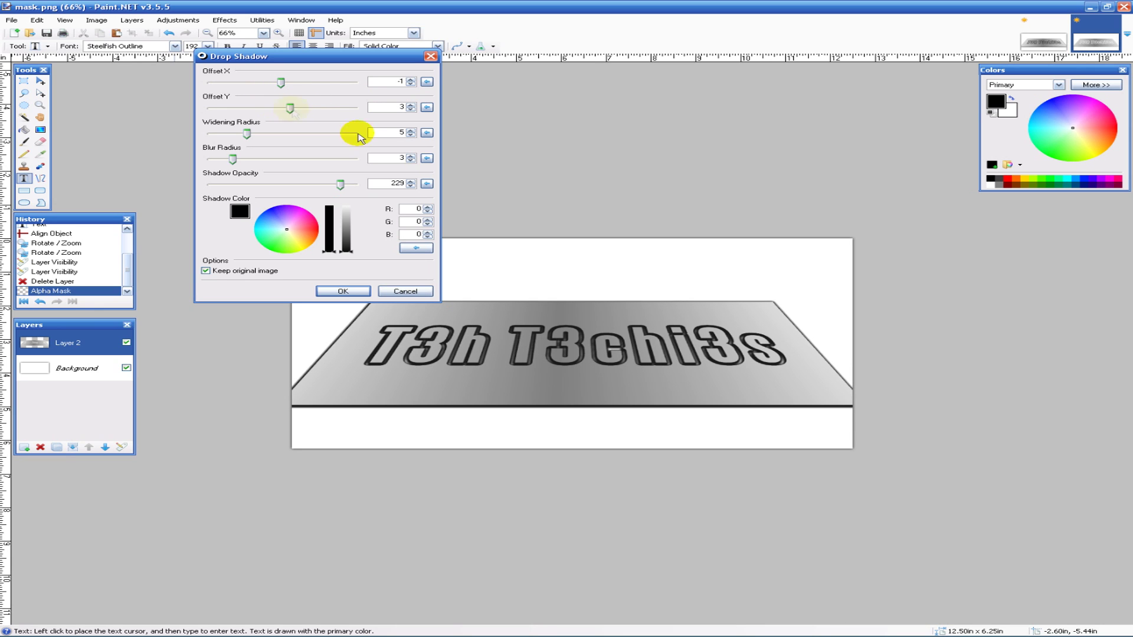
left_click(411, 155)
left_click(411, 155)
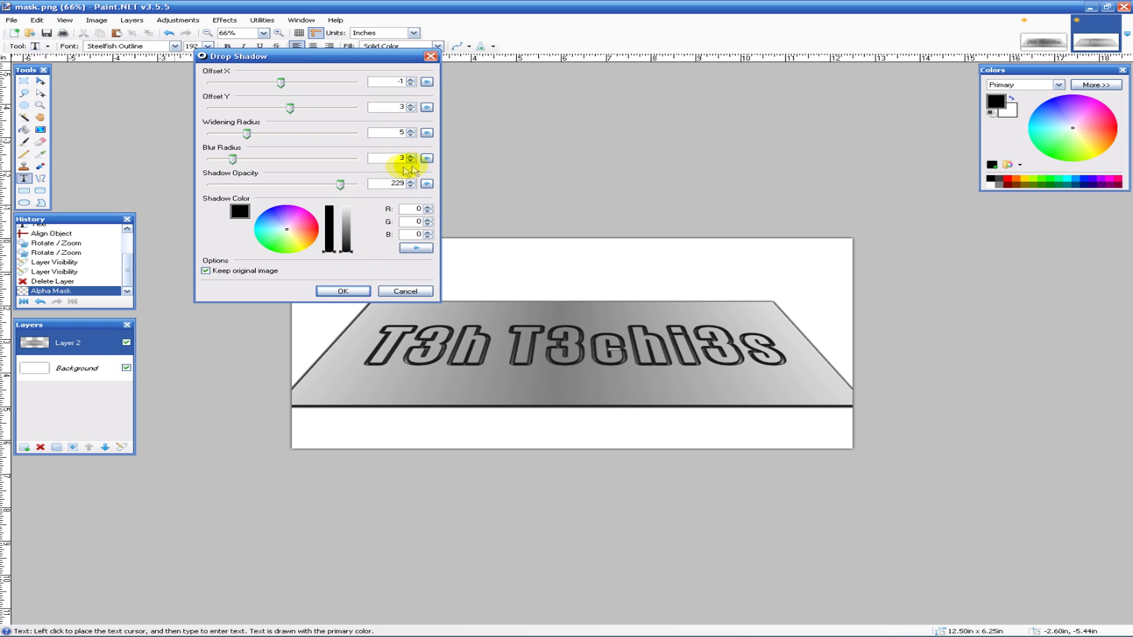
left_click(411, 131)
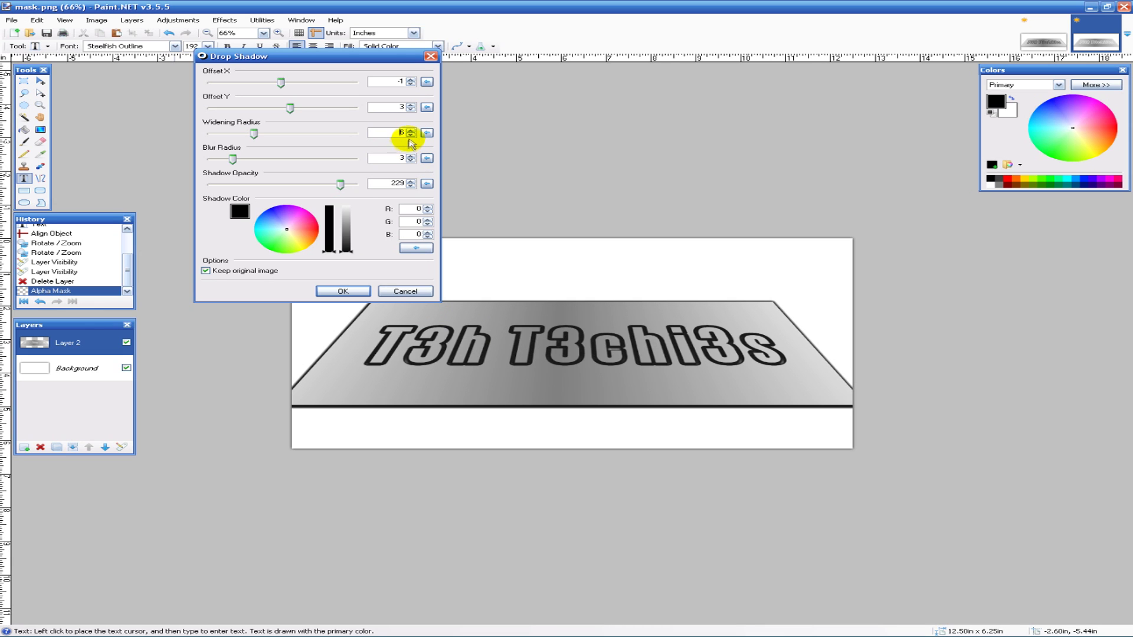
left_click(411, 135)
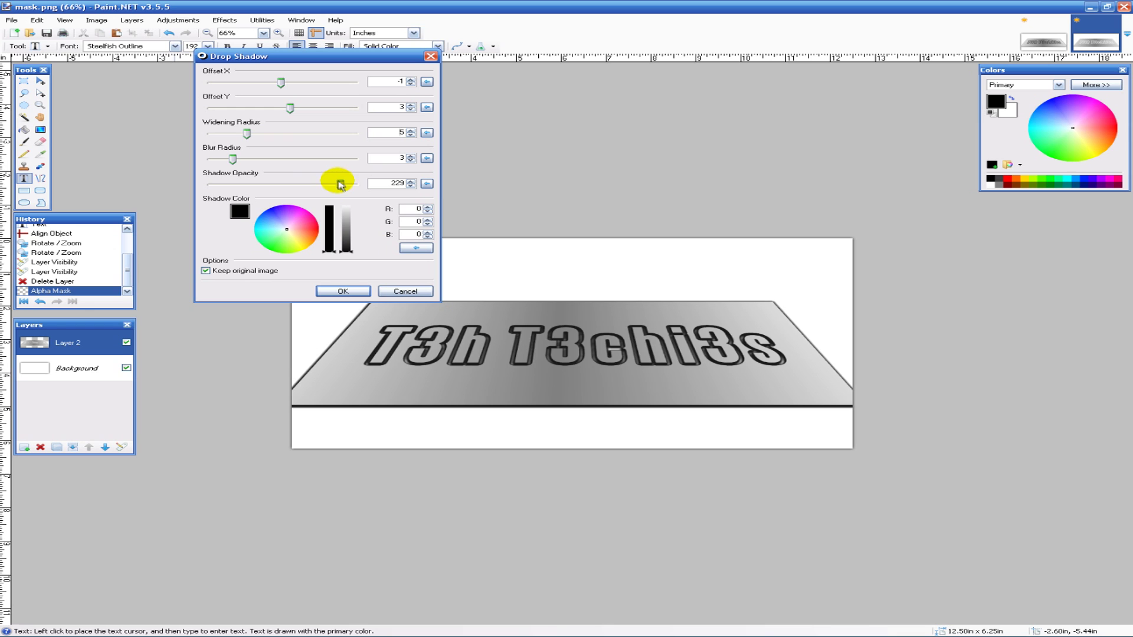
mouse_move(341, 184)
left_mouse_down()
mouse_move(301, 185)
mouse_move(319, 188)
left_mouse_up()
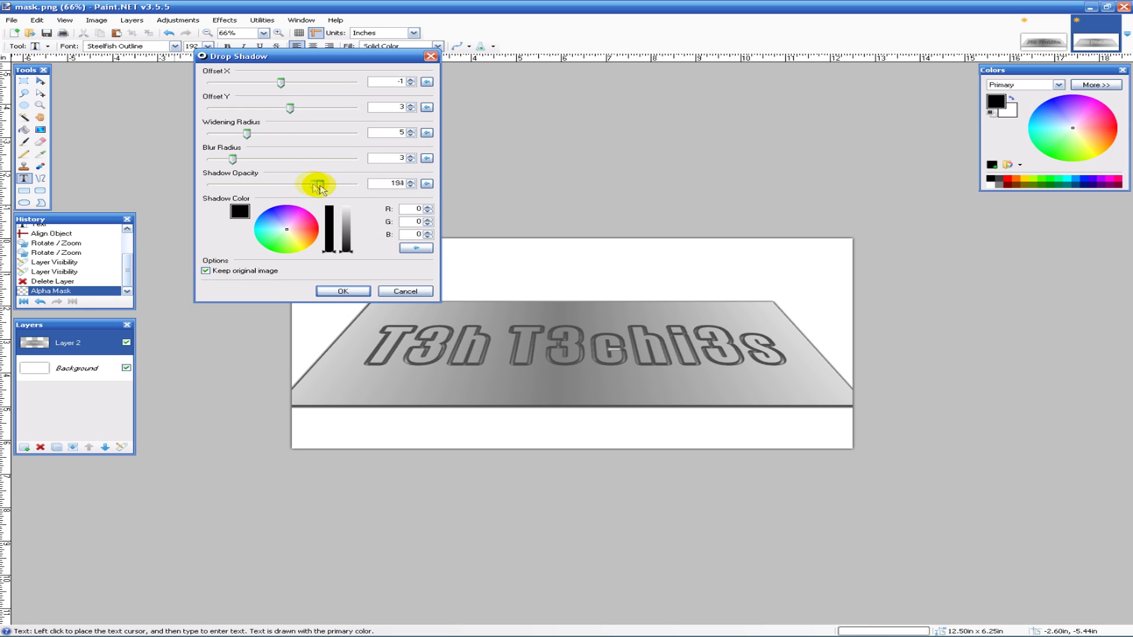
left_click(343, 291)
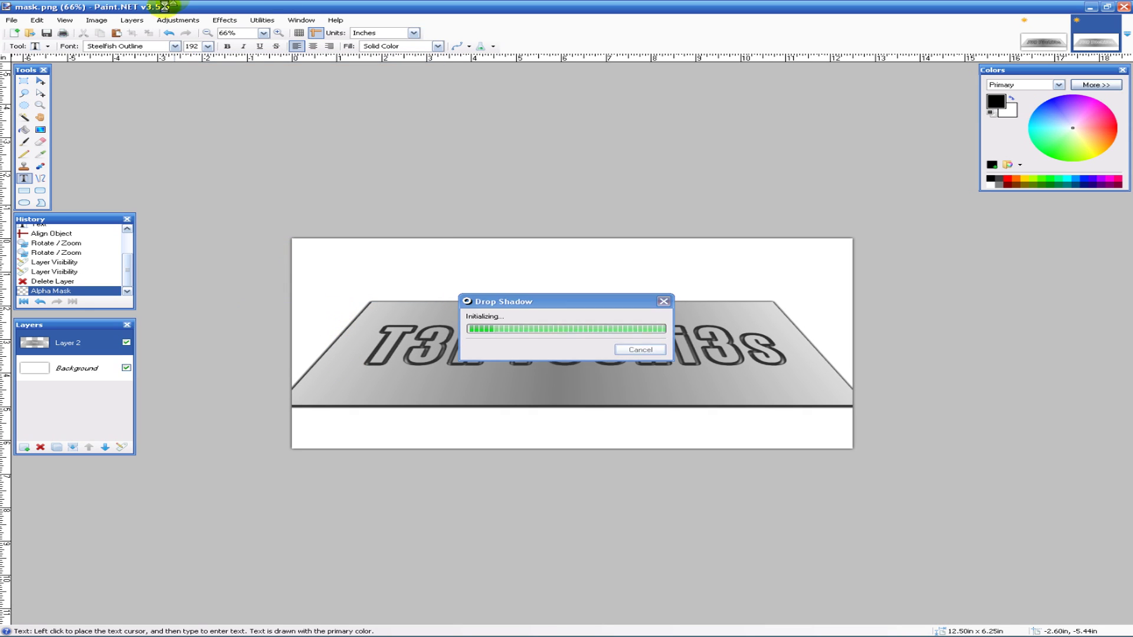
Step: Zoom in to view the engraved plate at 100%
left_click(278, 33)
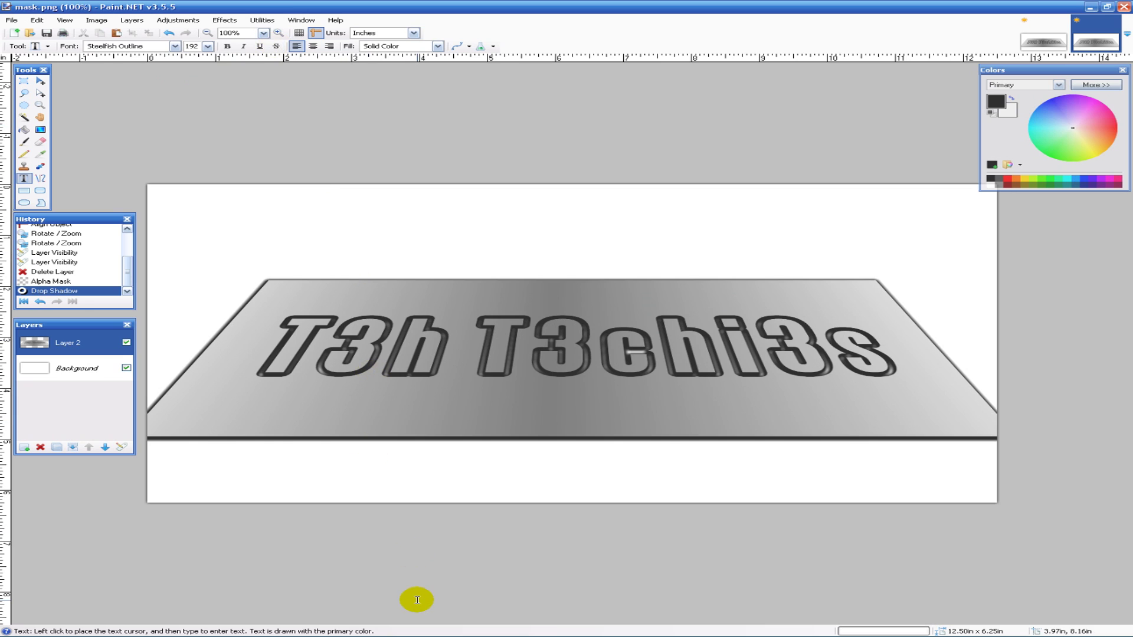